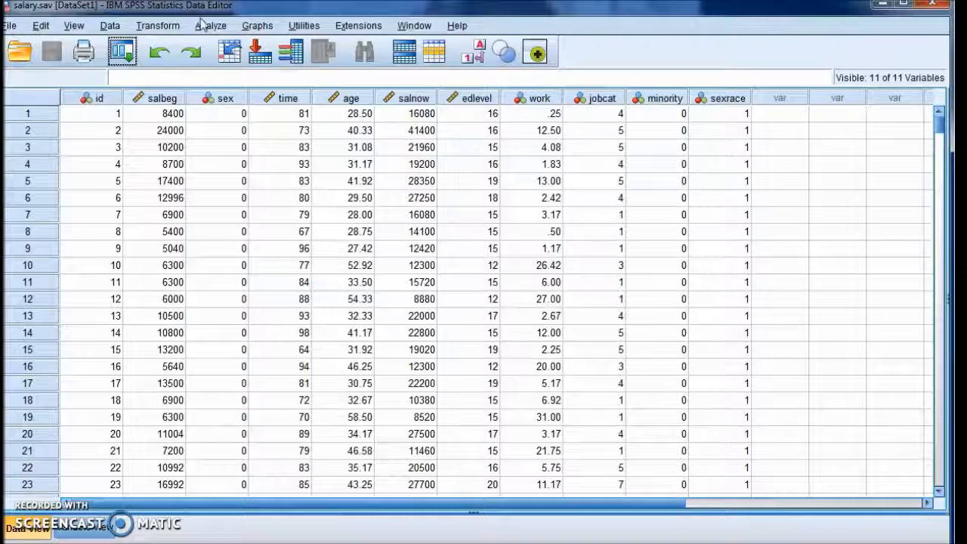
Open the Linear Regression dialog from the regression analyses
{"action": "left_click", "coordinate": [210, 27]}
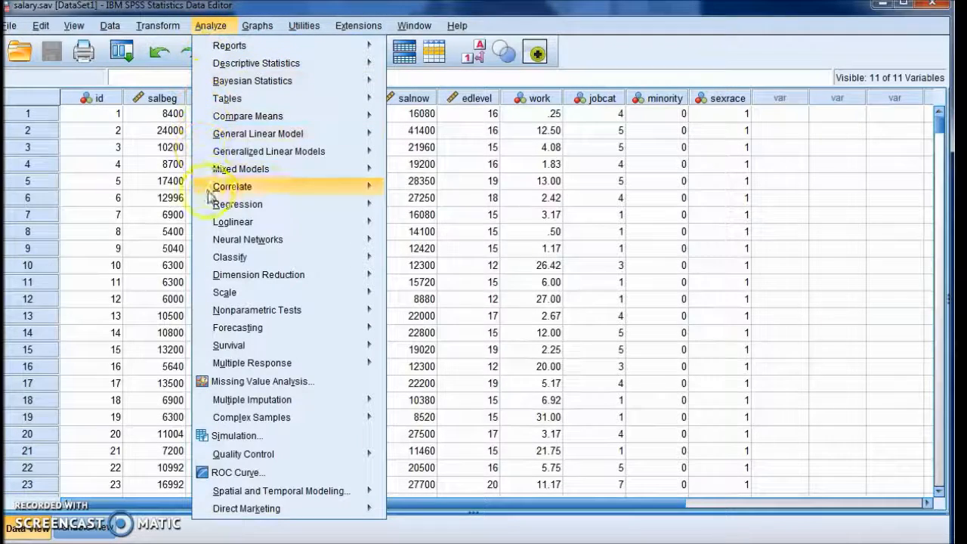
{"action": "mouse_move", "coordinate": [219, 207]}
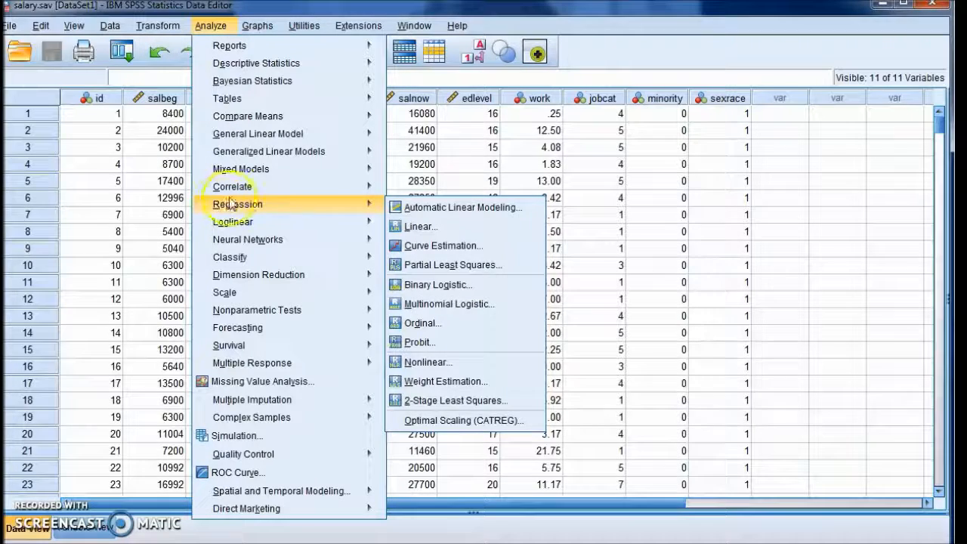
{"action": "mouse_move", "coordinate": [319, 203]}
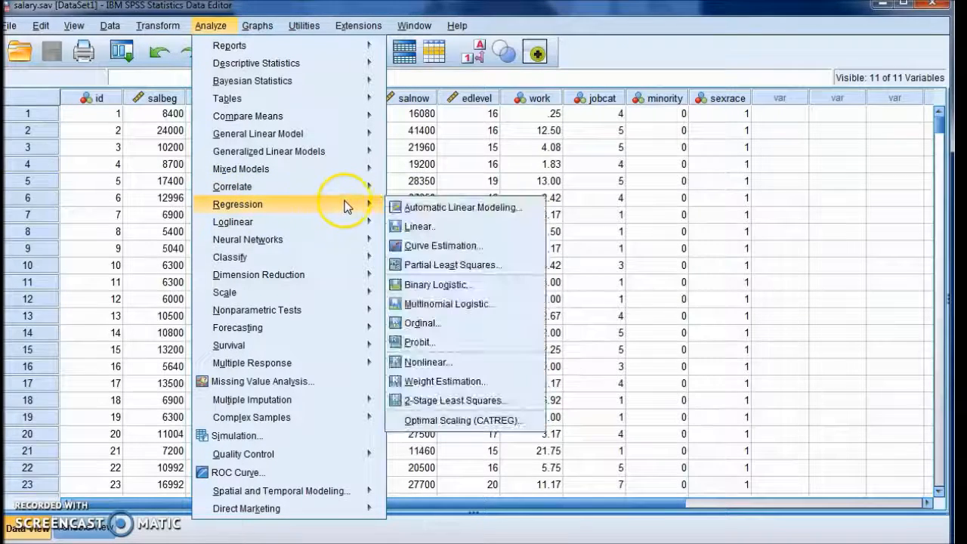
{"action": "left_click", "coordinate": [420, 228]}
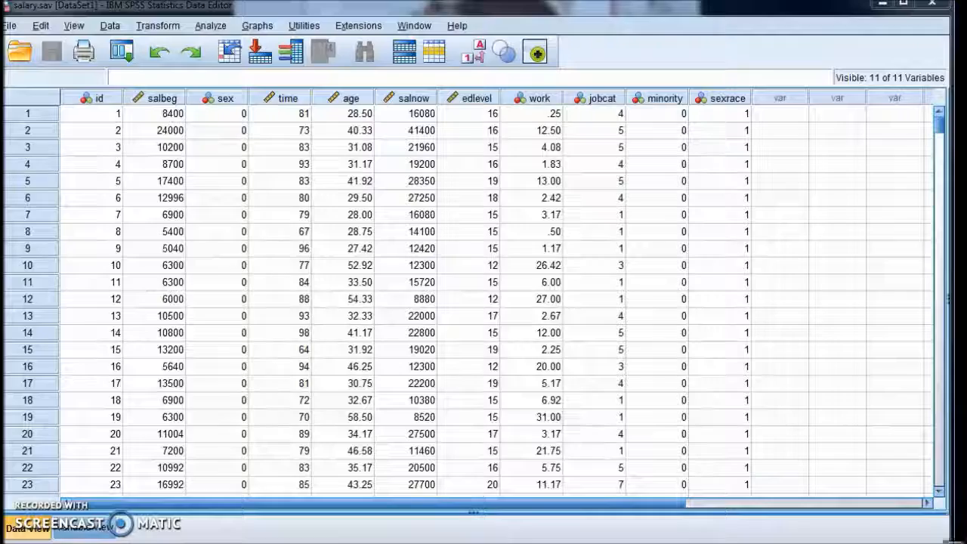
{"action": "left_click_drag", "start_coordinate": [966, 529], "coordinate": [420, 137]}
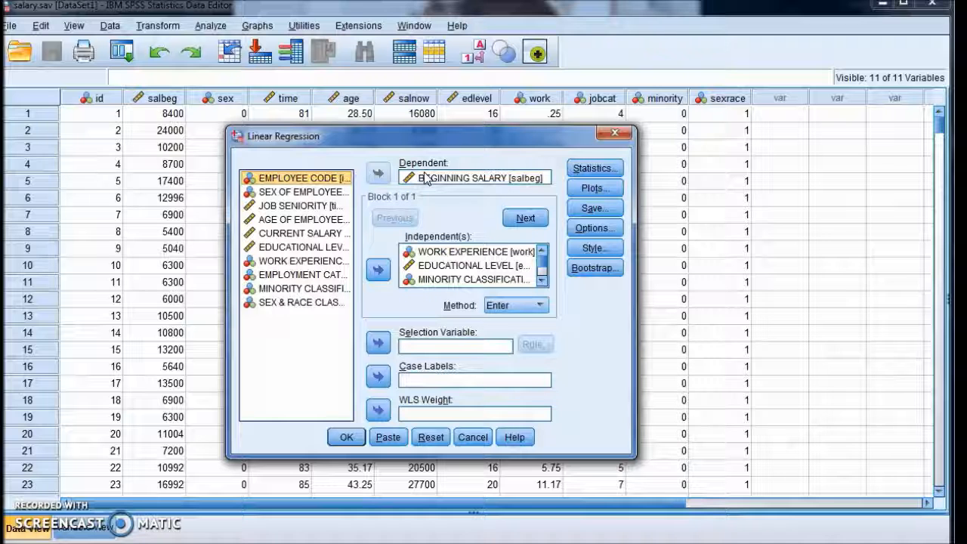
Remove all previously chosen variables from the Independent(s) list, keeping BEGINNING SALARY [salbeg] as dependent
{"action": "left_click", "coordinate": [425, 252]}
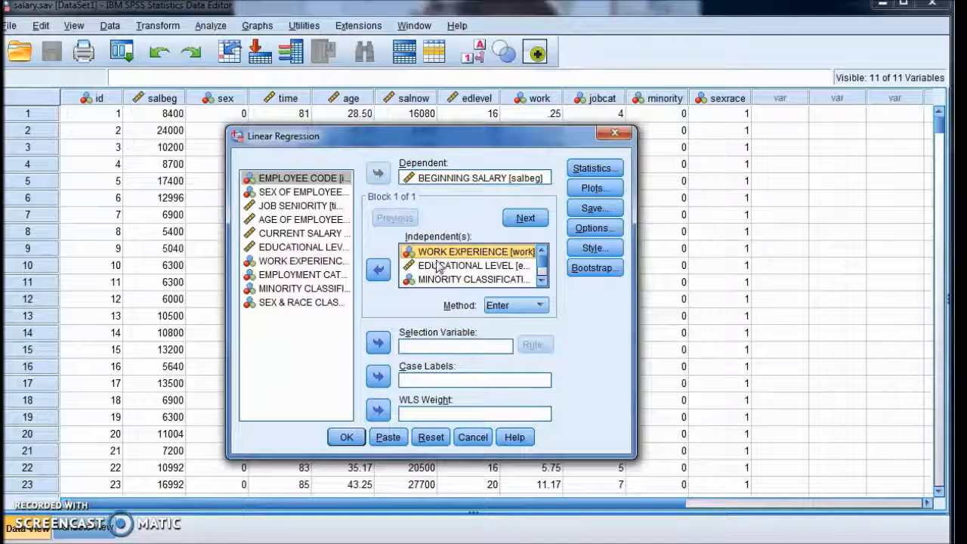
{"action": "left_click", "coordinate": [438, 266], "text": "ctrl"}
{"action": "left_click", "coordinate": [442, 280], "text": "ctrl"}
{"action": "left_click", "coordinate": [376, 270]}
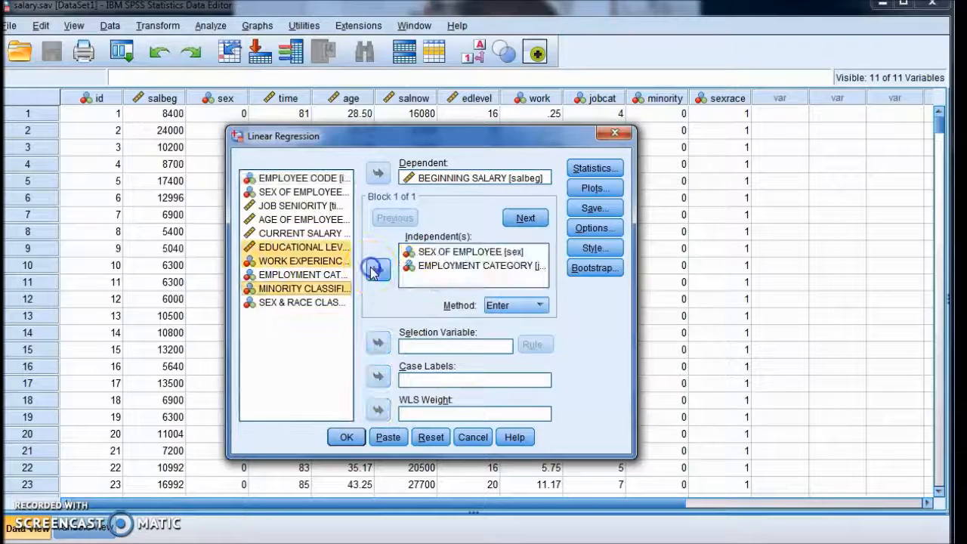
{"action": "left_click", "coordinate": [429, 252]}
{"action": "left_click", "coordinate": [427, 267], "text": "ctrl"}
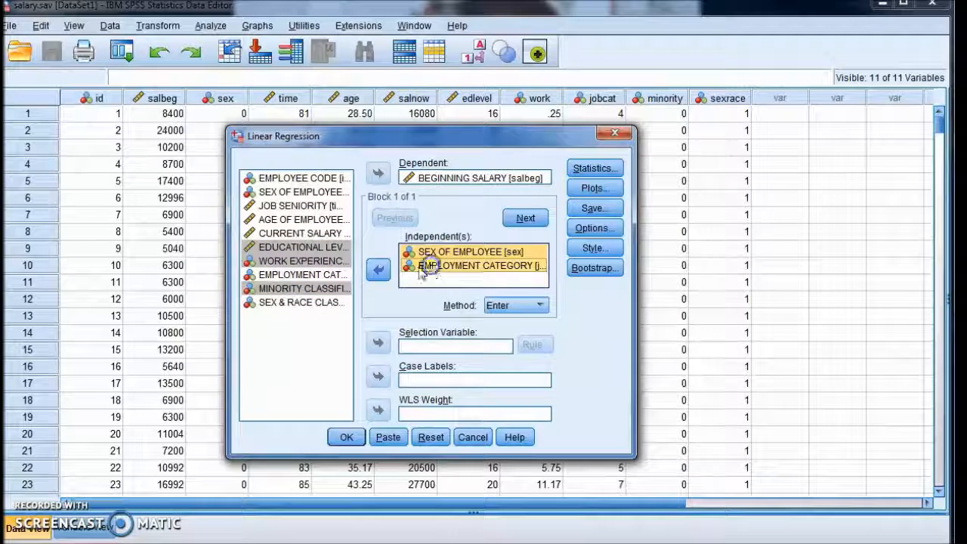
{"action": "left_click", "coordinate": [378, 270]}
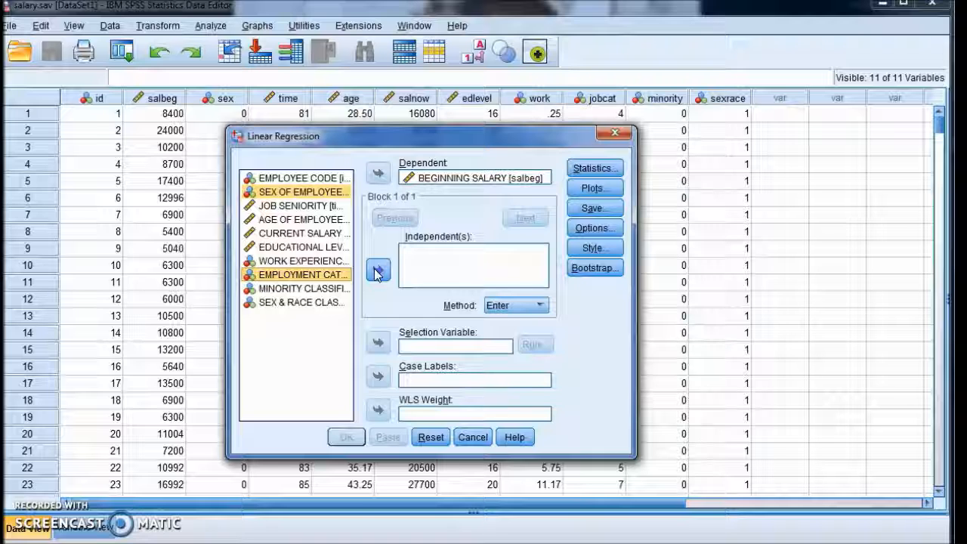
Add SEX OF EMPLOYEE, EDUCATIONAL LEVEL, WORK EXPERIENCE and MINORITY CLASSIFICATION as independent variables
{"action": "left_click", "coordinate": [283, 192]}
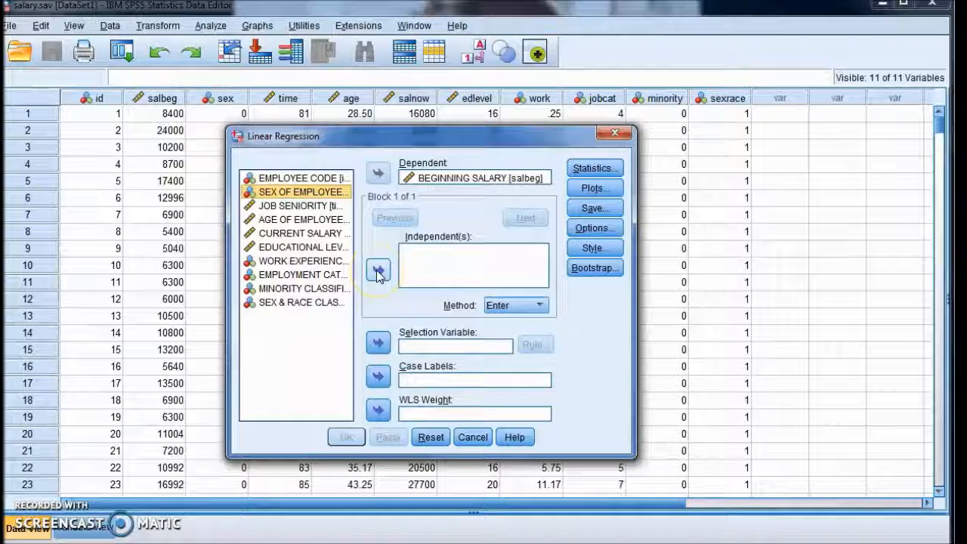
{"action": "left_click", "coordinate": [378, 272]}
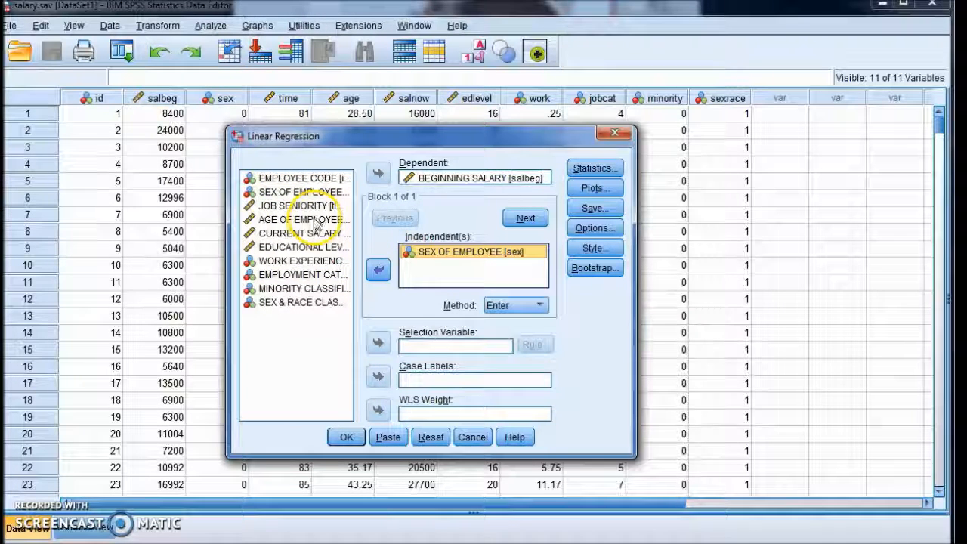
{"action": "left_click", "coordinate": [300, 247]}
{"action": "left_click", "coordinate": [378, 272]}
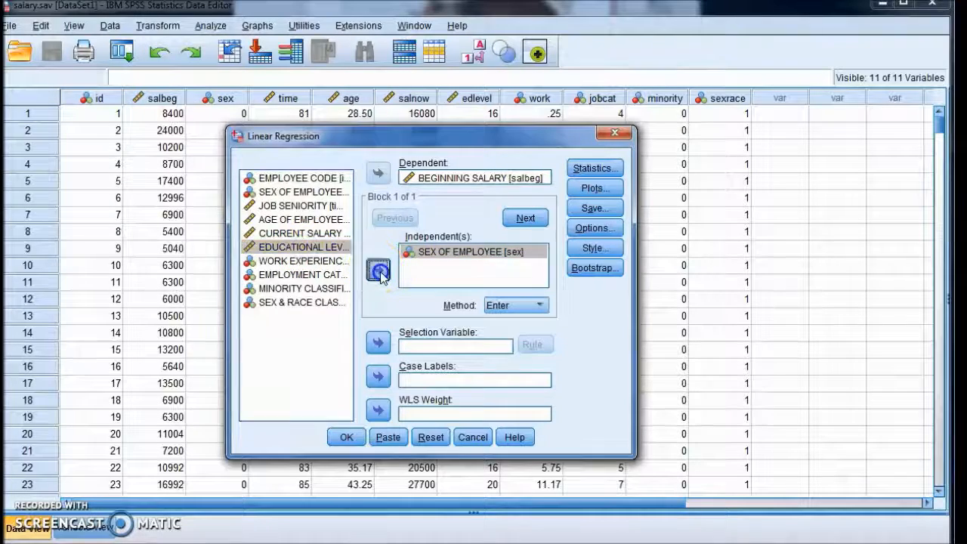
{"action": "left_click", "coordinate": [312, 261]}
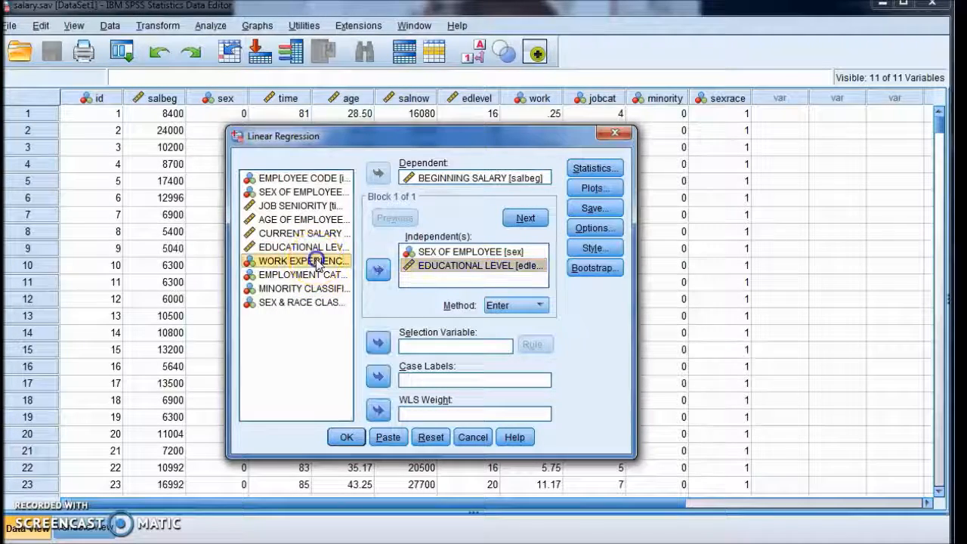
{"action": "left_click", "coordinate": [379, 271]}
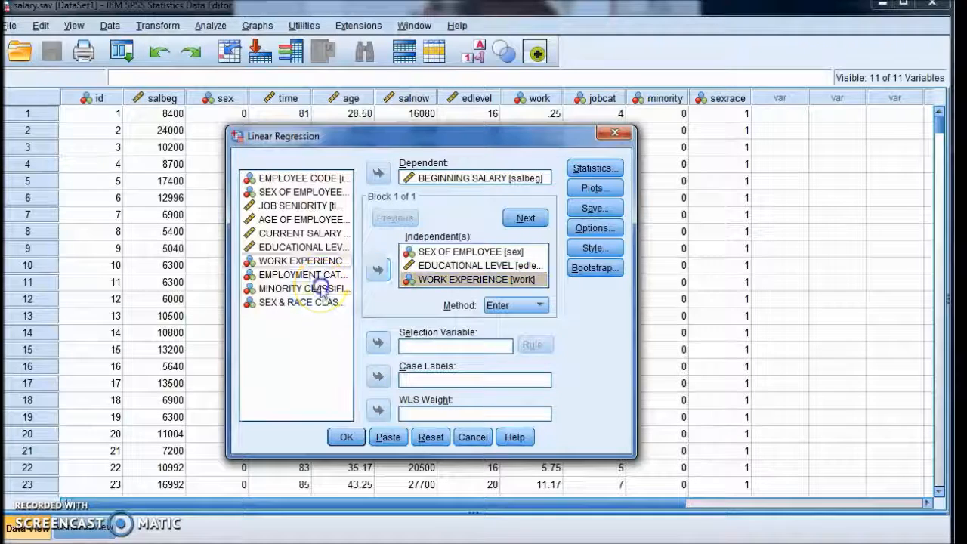
{"action": "left_click", "coordinate": [321, 288]}
{"action": "left_click", "coordinate": [379, 270]}
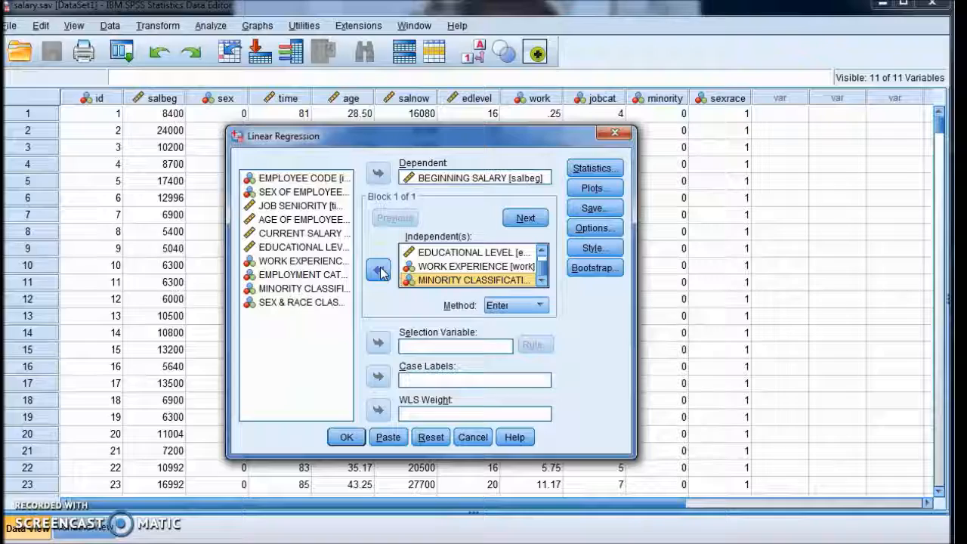
{"action": "left_click", "coordinate": [380, 277]}
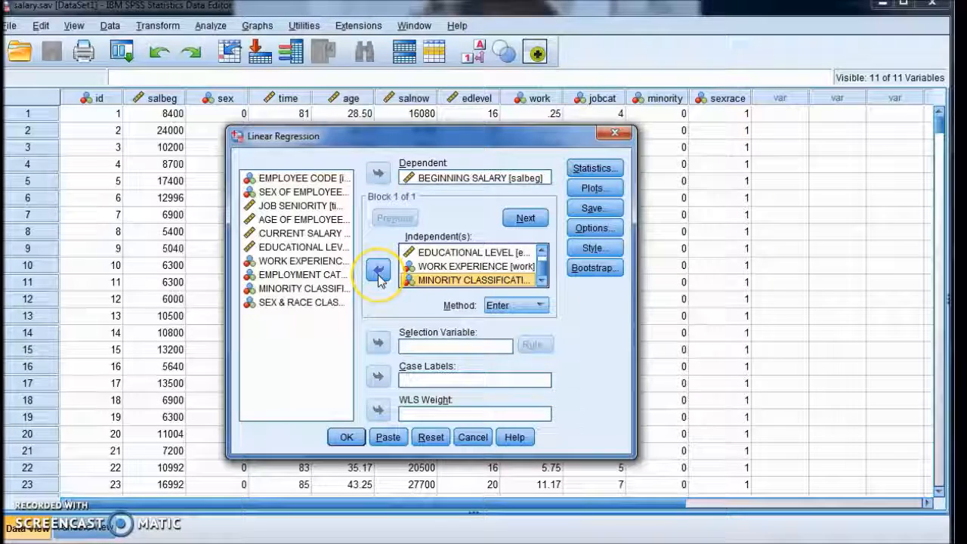
Review the regression Statistics options with Estimates and Model fit, then close that dialog without changes
{"action": "left_click", "coordinate": [601, 170]}
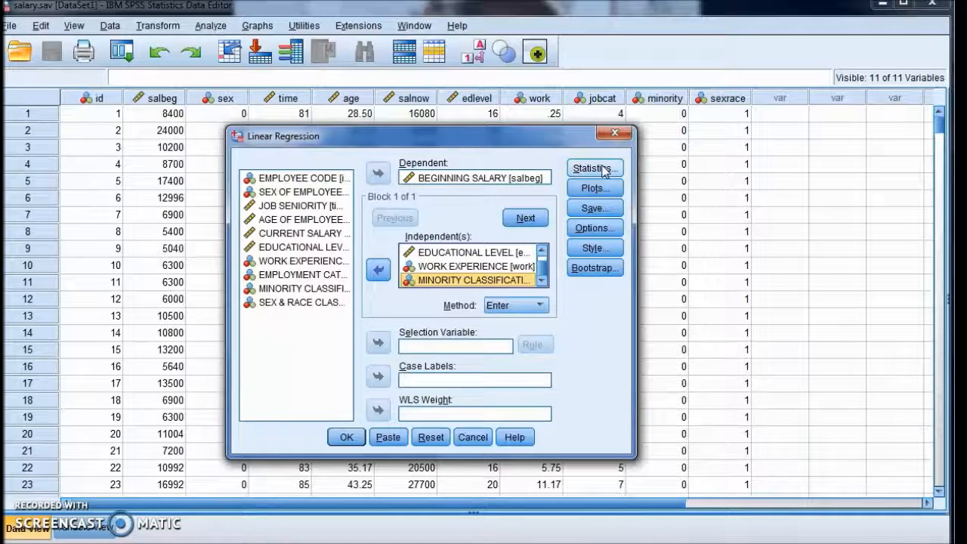
{"action": "left_click", "coordinate": [602, 171]}
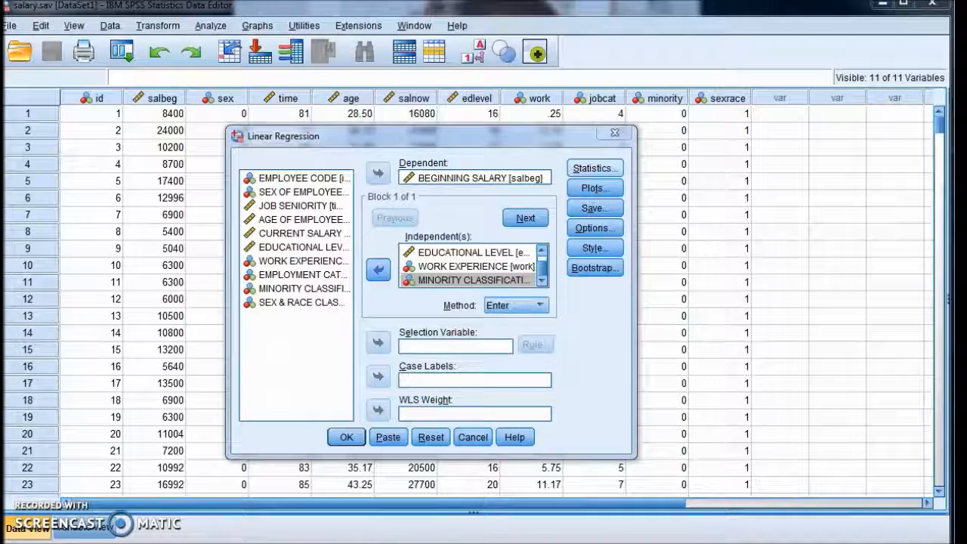
{"action": "left_click_drag", "start_coordinate": [753, 365], "coordinate": [620, 152]}
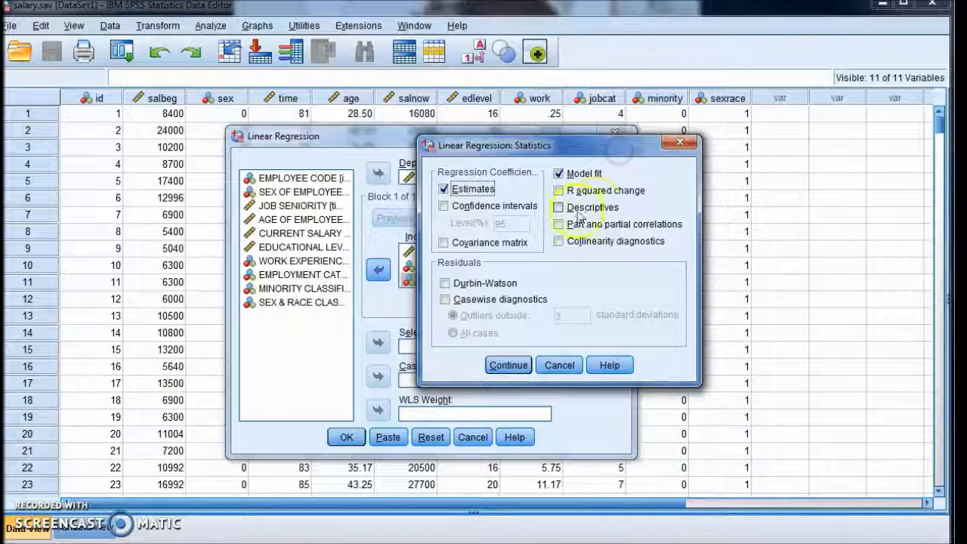
{"action": "left_click", "coordinate": [444, 190]}
{"action": "left_click", "coordinate": [444, 190]}
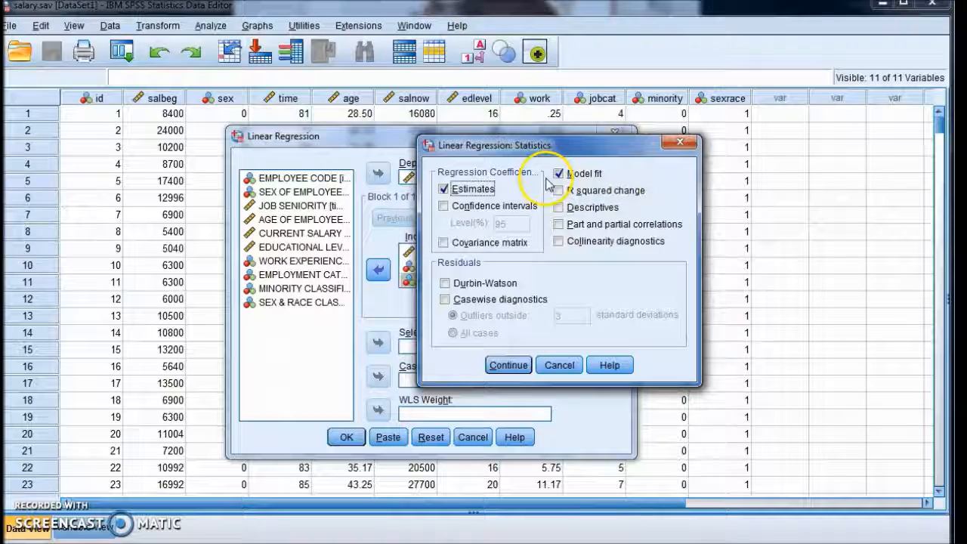
{"action": "left_click", "coordinate": [509, 365]}
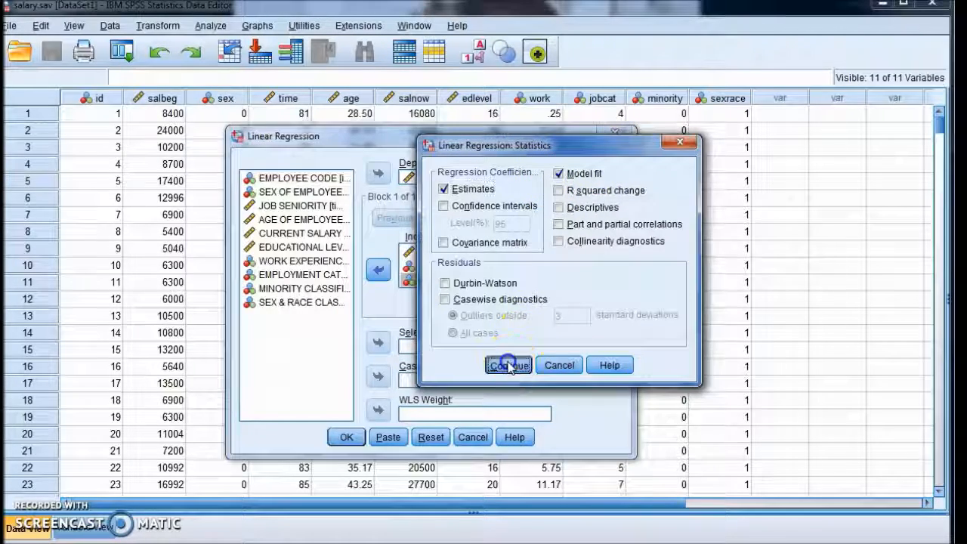
{"action": "left_click", "coordinate": [595, 169]}
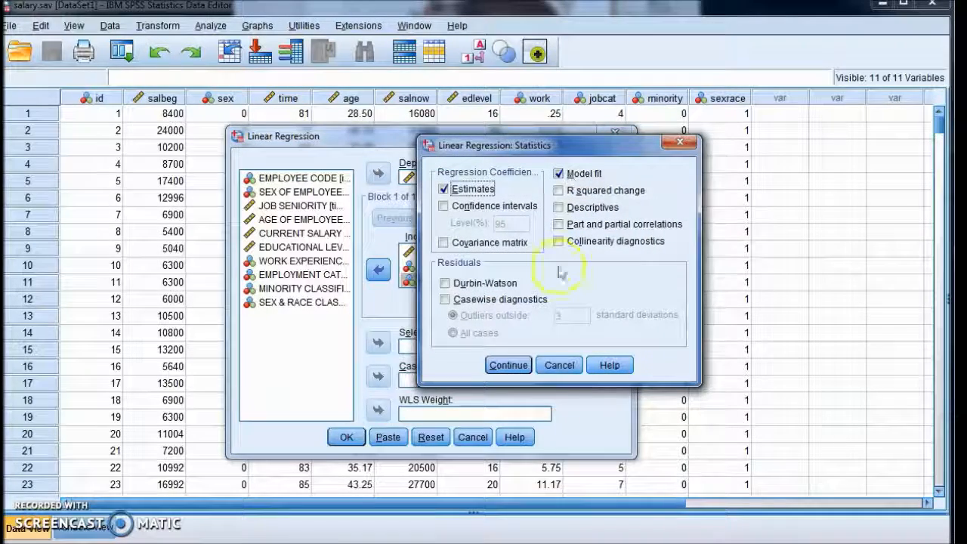
{"action": "left_click", "coordinate": [559, 365]}
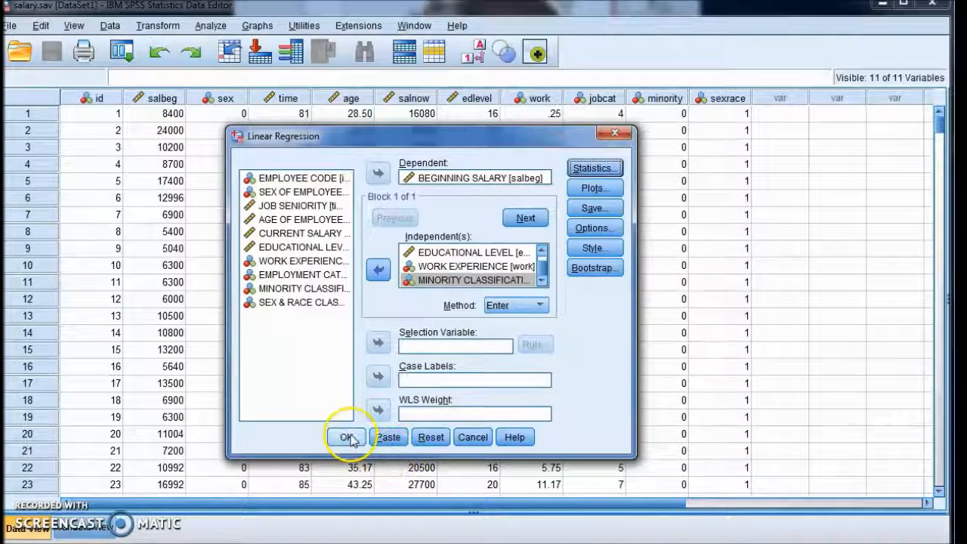
Run the linear regression with the Enter method
{"action": "left_click", "coordinate": [349, 439]}
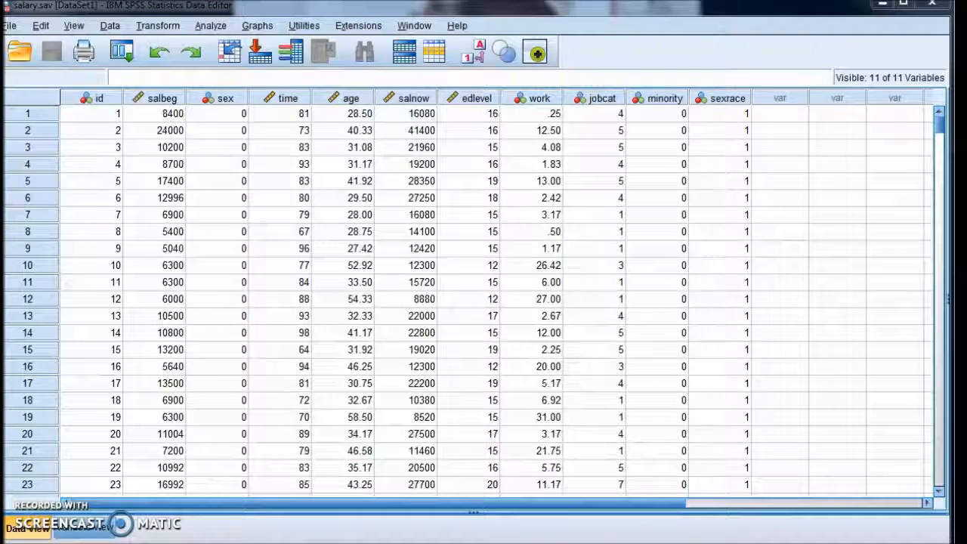
{"action": "left_click_drag", "start_coordinate": [965, 355], "coordinate": [586, 30]}
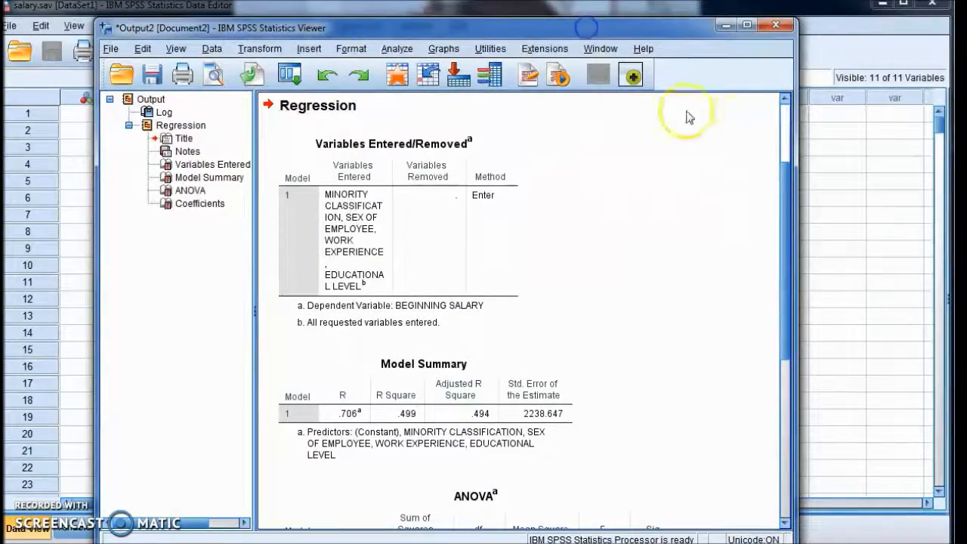
{"action": "left_click", "coordinate": [321, 265]}
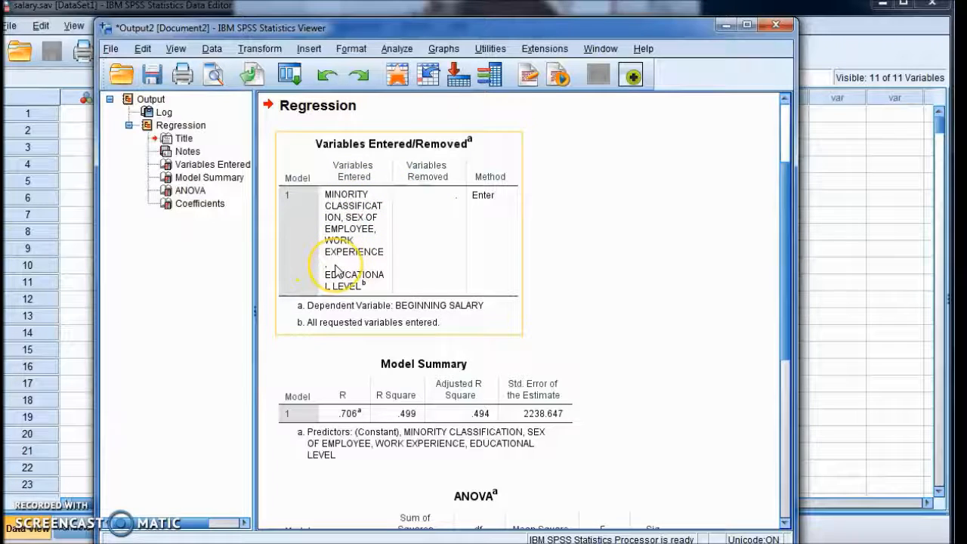
{"action": "left_click", "coordinate": [675, 222]}
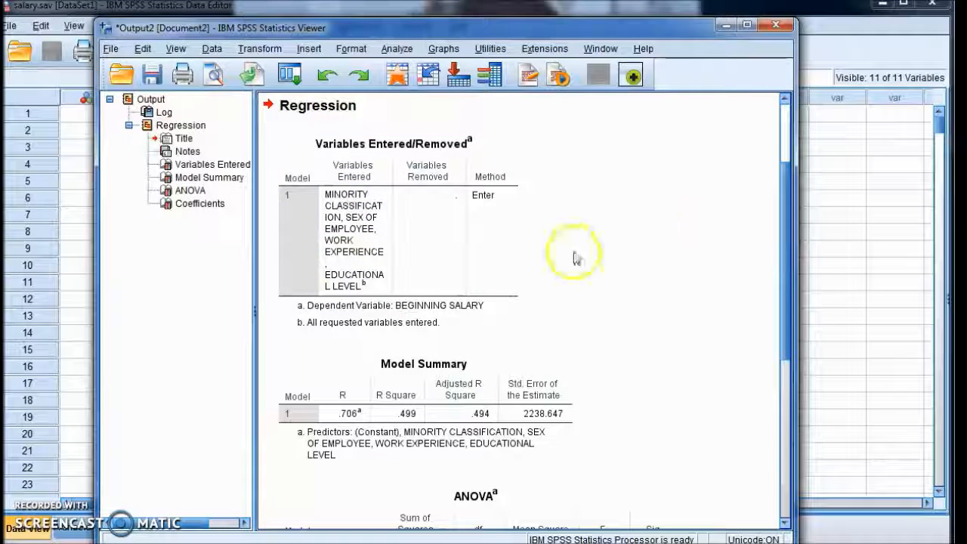
Examine the Model Summary and ANOVA tables of the regression output
{"action": "scroll", "coordinate": [601, 263], "scroll_direction": "down", "scroll_amount": 3}
{"action": "left_click", "coordinate": [373, 277]}
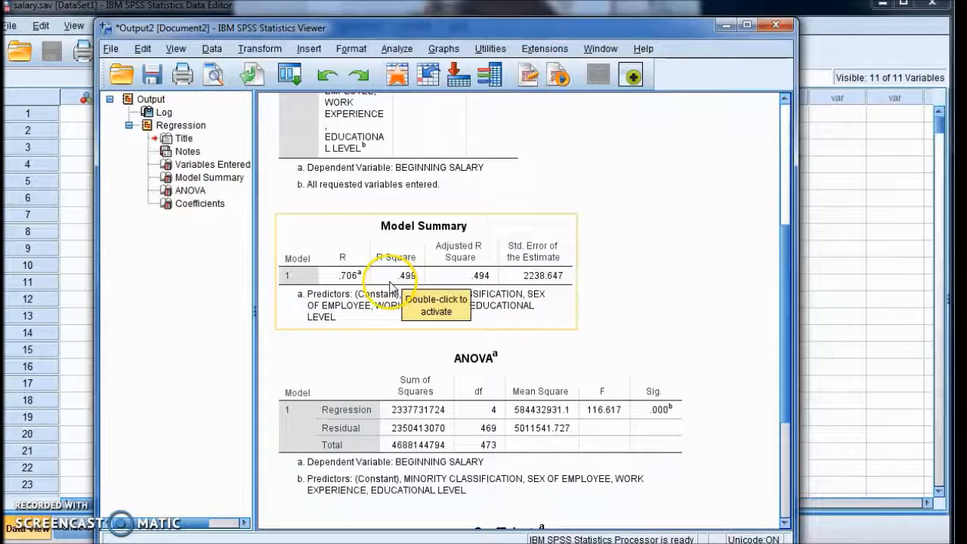
{"action": "left_click", "coordinate": [635, 172]}
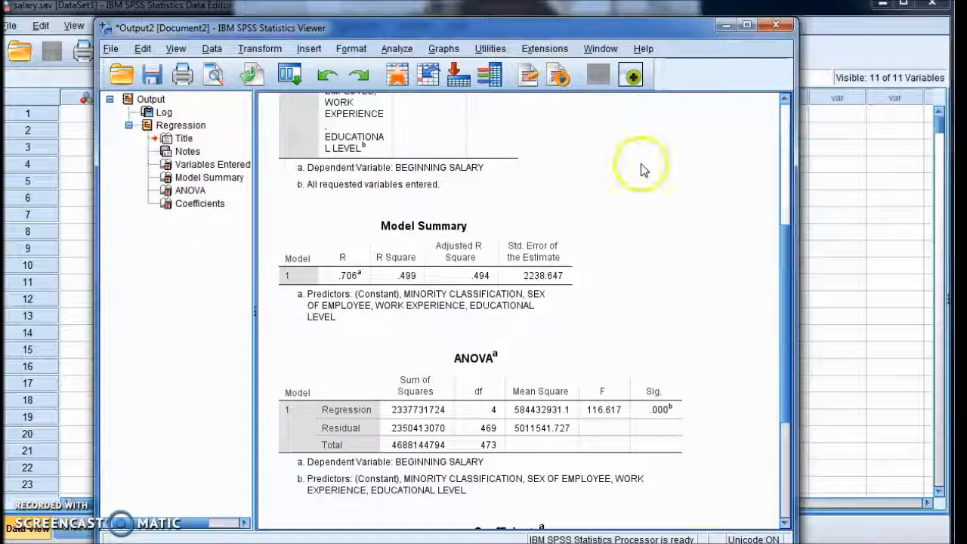
{"action": "left_click", "coordinate": [446, 238]}
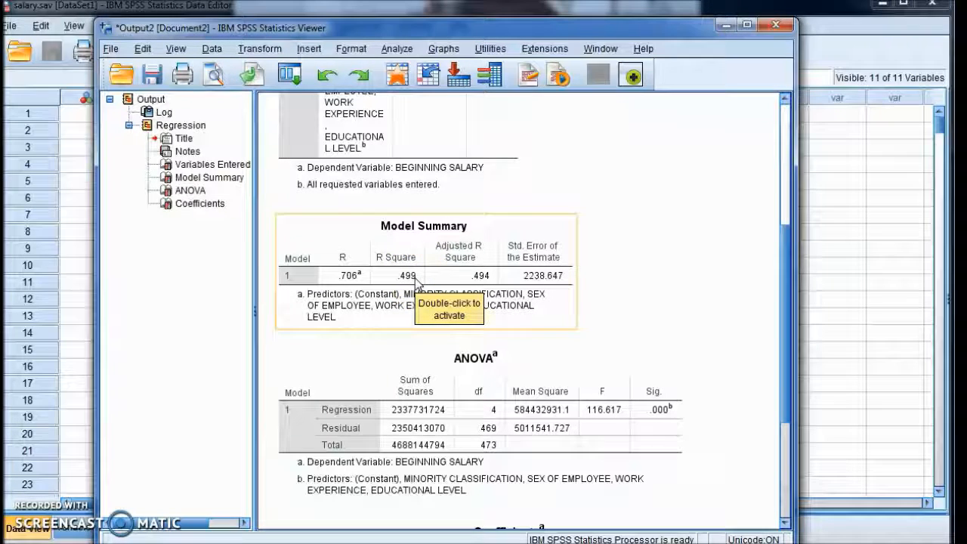
{"action": "left_click", "coordinate": [633, 188]}
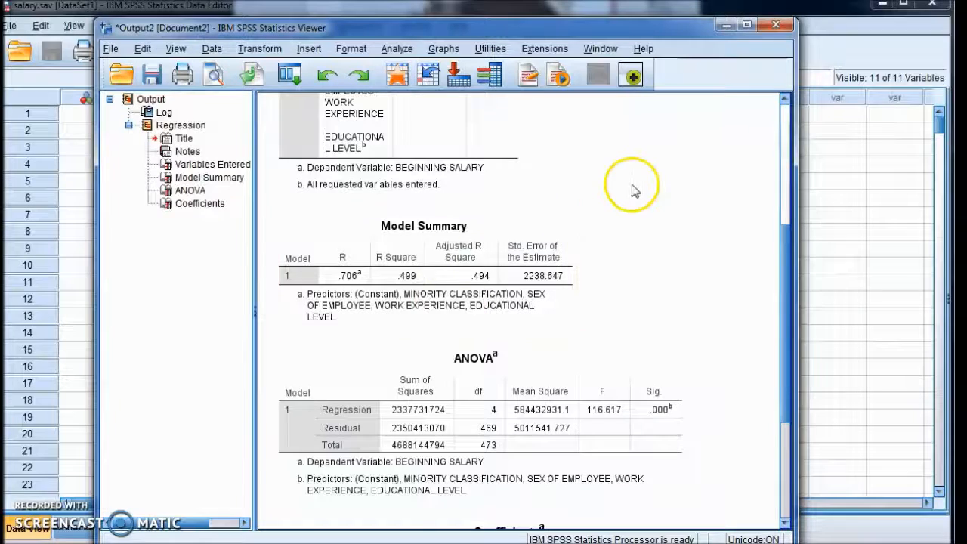
{"action": "left_click", "coordinate": [449, 310]}
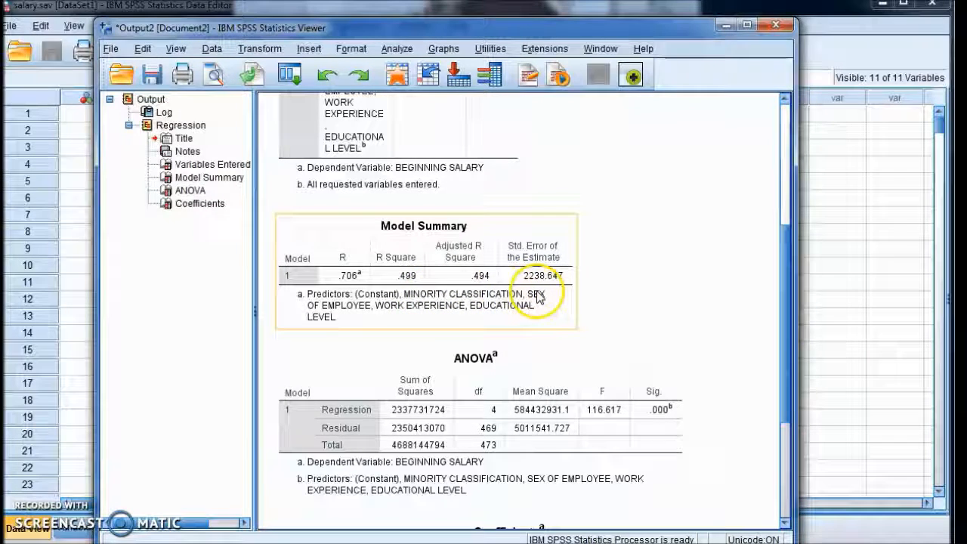
{"action": "left_click", "coordinate": [370, 345]}
{"action": "left_click", "coordinate": [353, 329]}
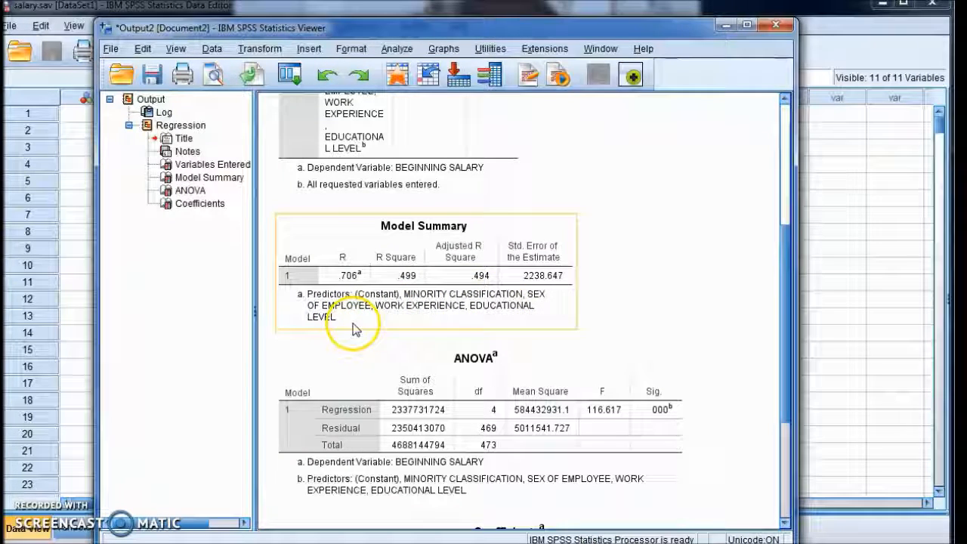
{"action": "left_click", "coordinate": [667, 221]}
{"action": "scroll", "coordinate": [668, 220], "scroll_direction": "down", "scroll_amount": 3}
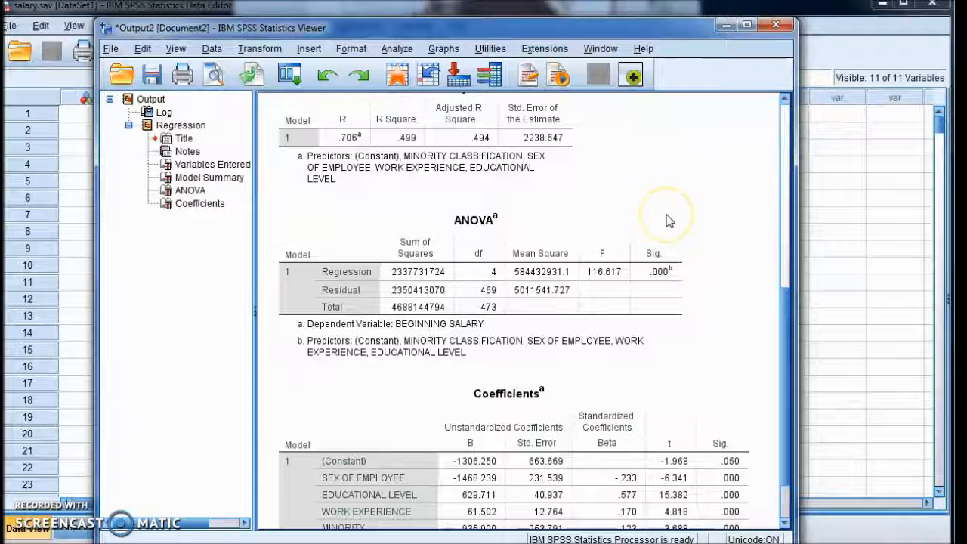
{"action": "left_click", "coordinate": [656, 268]}
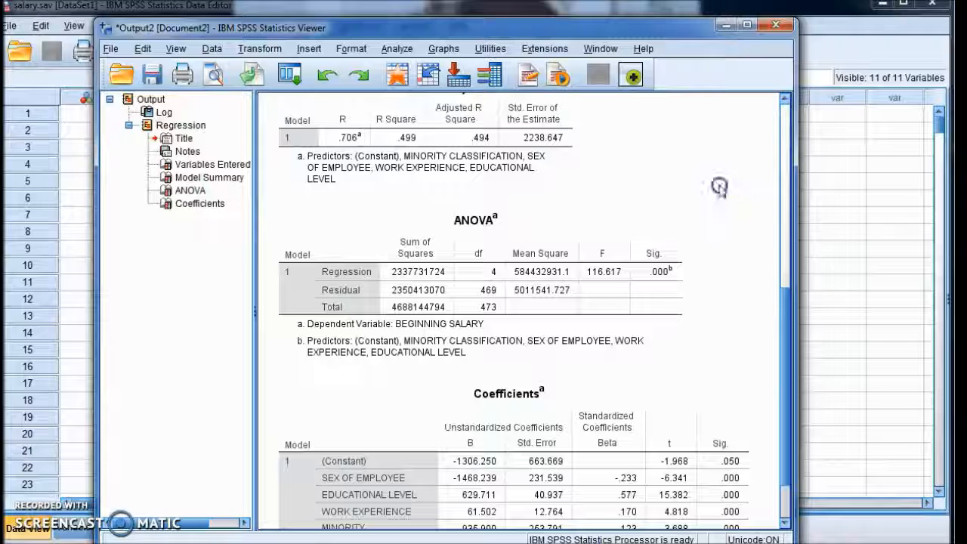
Rerun the linear regression keeping only EDUCATIONAL LEVEL and WORK EXPERIENCE as independent variables, removing MINORITY CLASSIFICATION and SEX OF EMPLOYEE
{"action": "scroll", "coordinate": [718, 187], "scroll_direction": "down", "scroll_amount": 2}
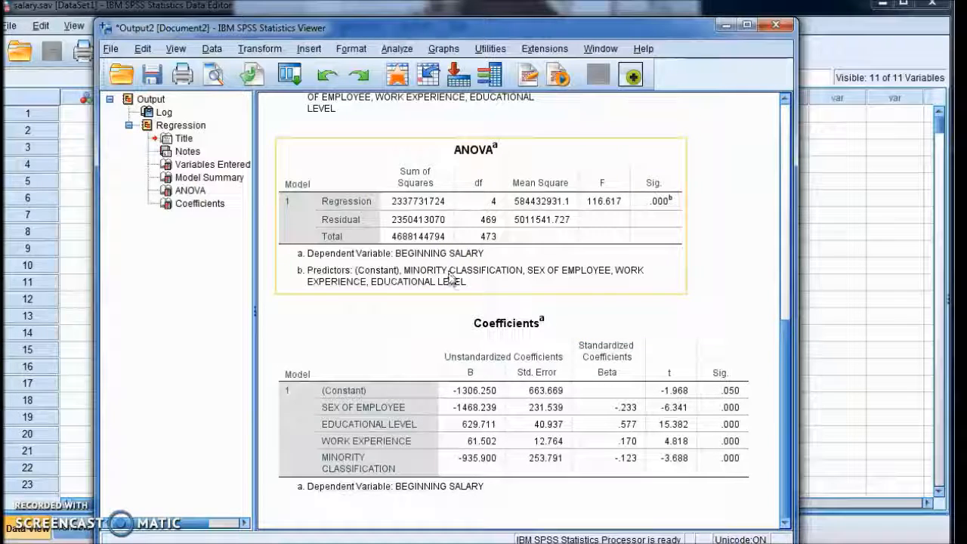
{"action": "left_click", "coordinate": [394, 49]}
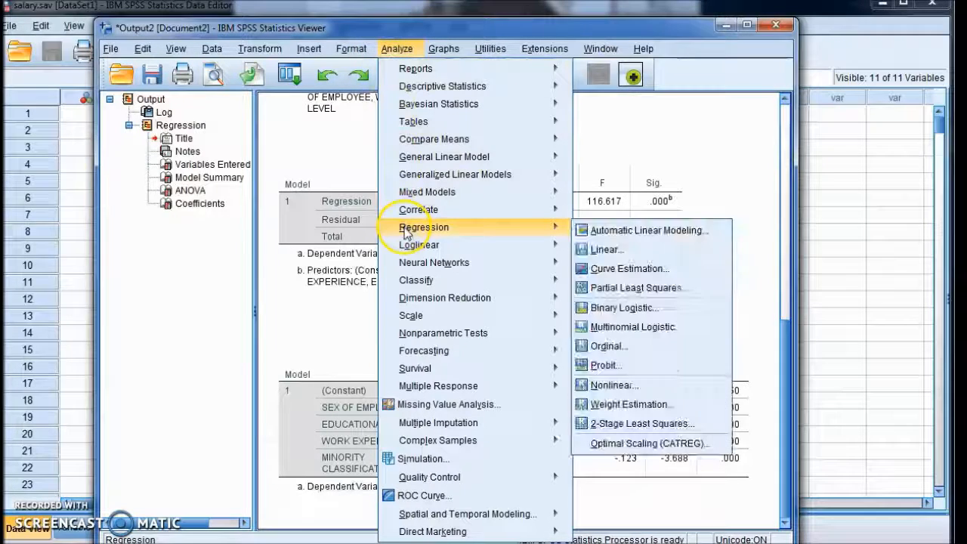
{"action": "mouse_move", "coordinate": [547, 220]}
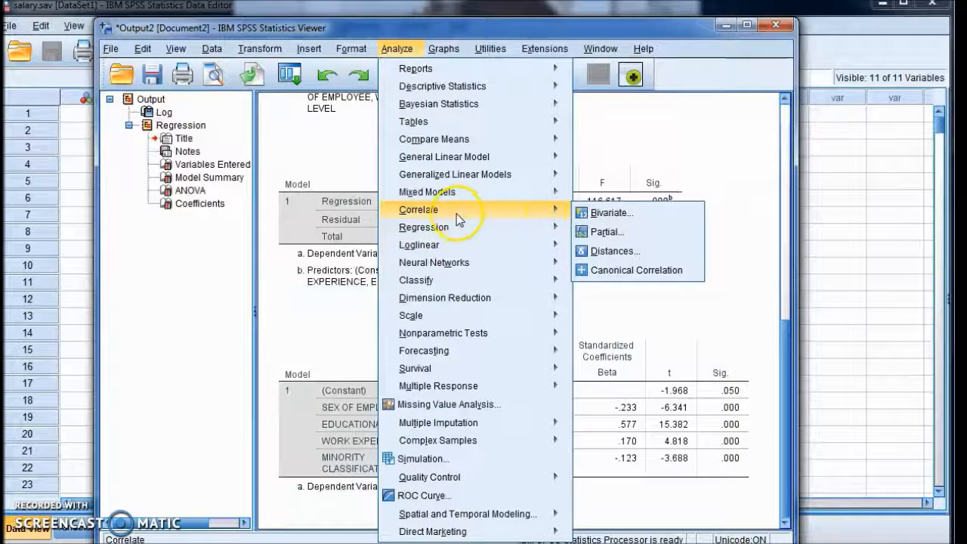
{"action": "mouse_move", "coordinate": [446, 226]}
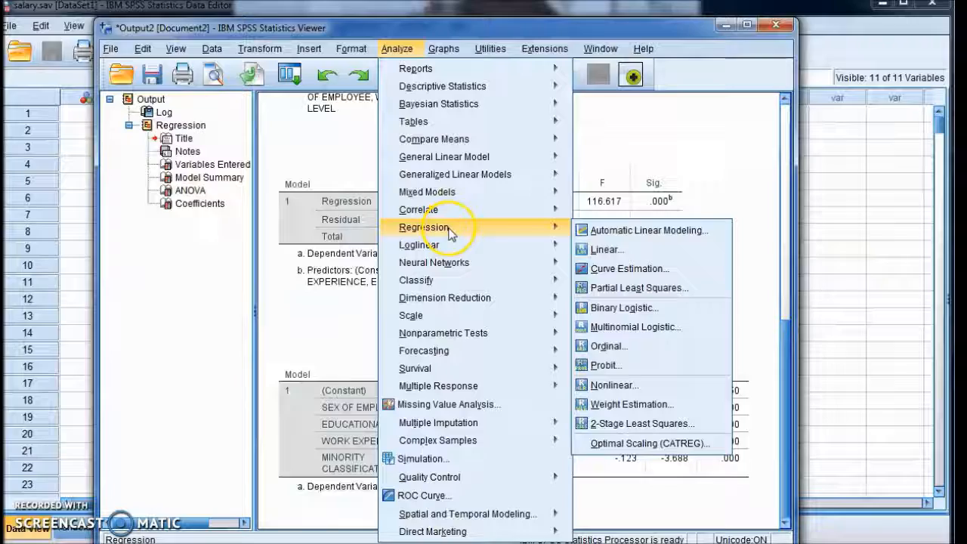
{"action": "left_click", "coordinate": [609, 253]}
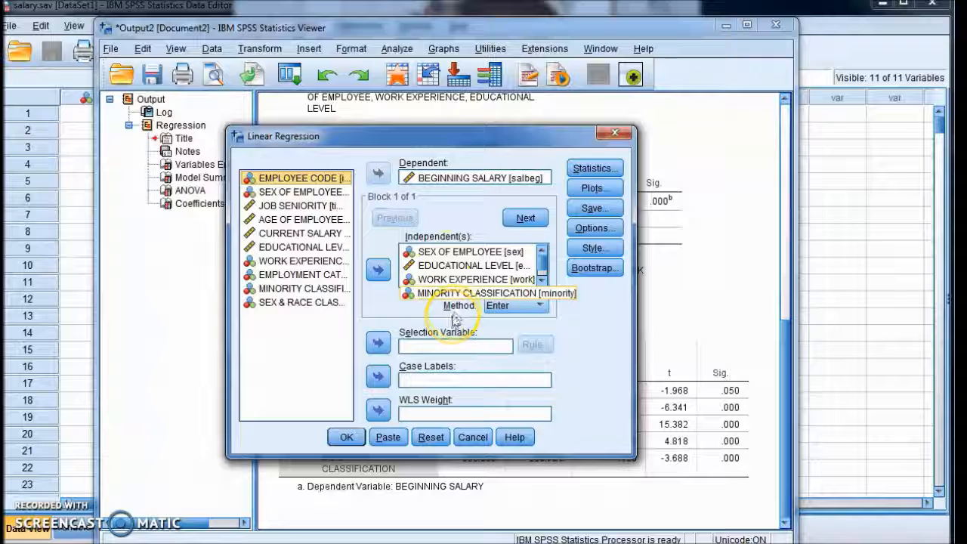
{"action": "left_click", "coordinate": [540, 280]}
{"action": "left_click", "coordinate": [442, 279]}
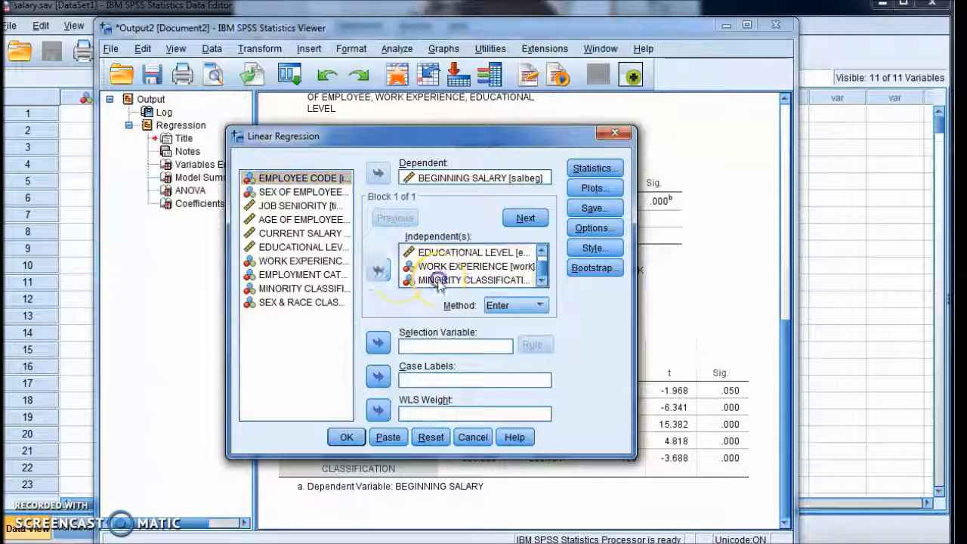
{"action": "left_click", "coordinate": [378, 270]}
{"action": "left_click", "coordinate": [421, 270]}
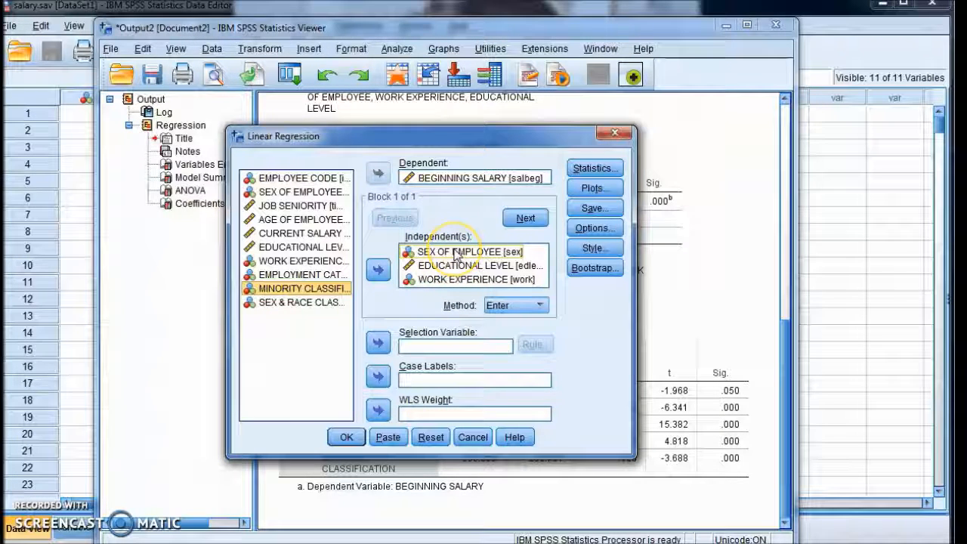
{"action": "left_click", "coordinate": [455, 256]}
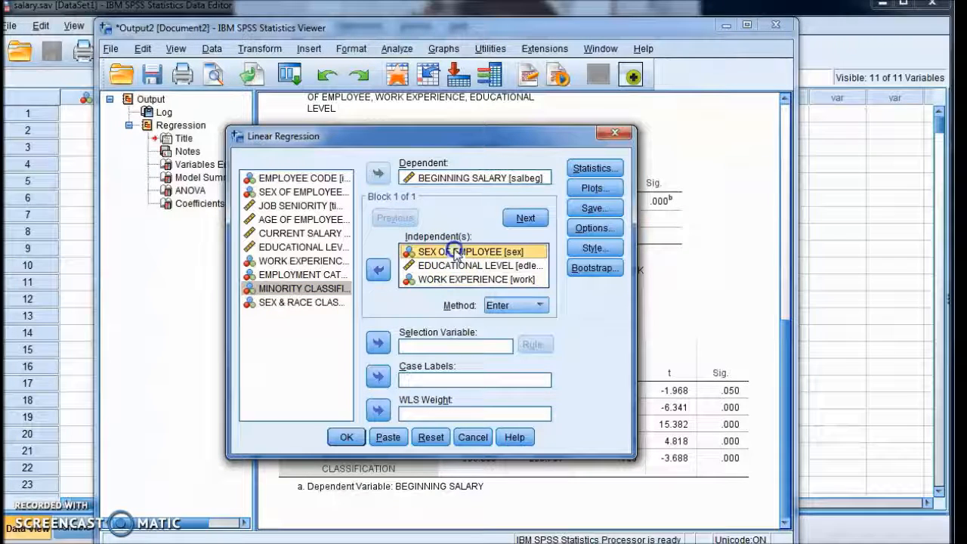
{"action": "left_click", "coordinate": [378, 273]}
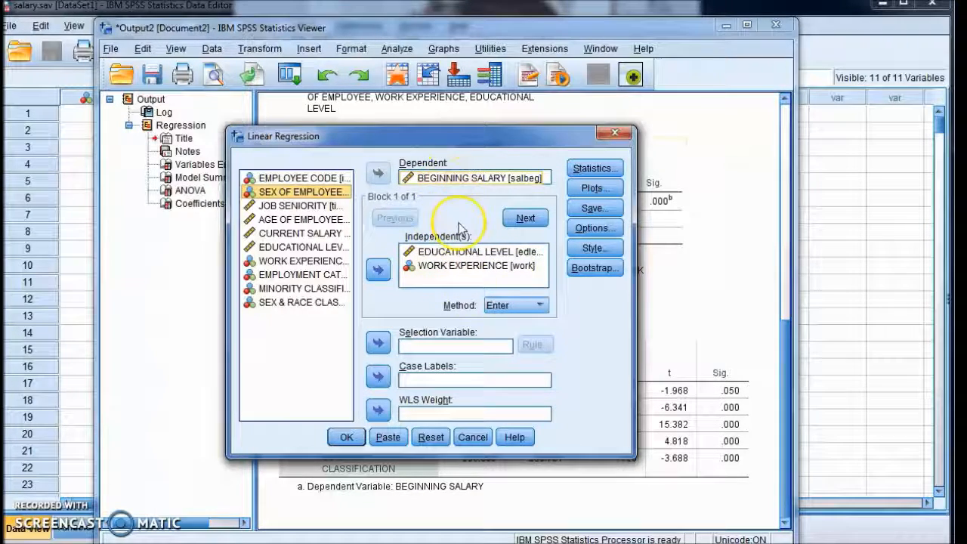
{"action": "left_click", "coordinate": [346, 437]}
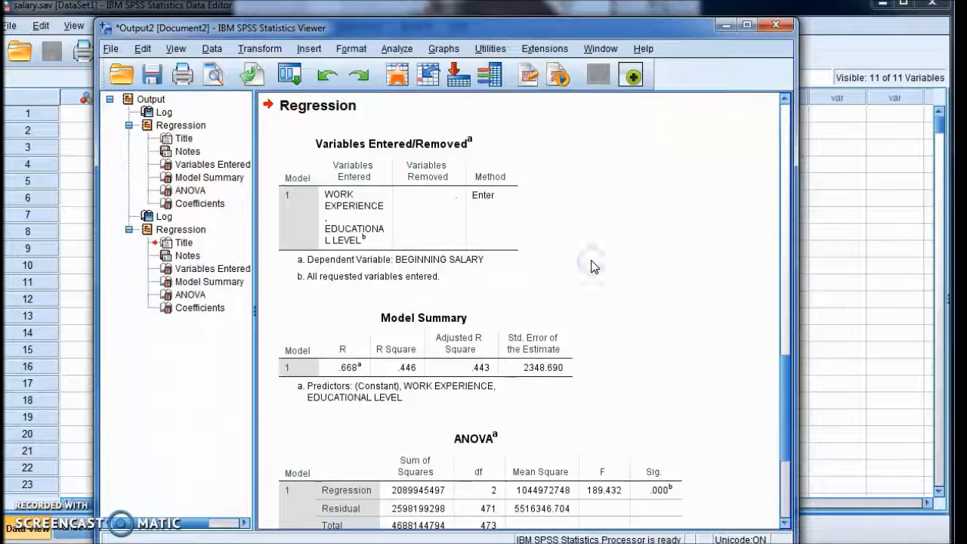
Compare the Model Summary, ANOVA and Coefficients tables of the two-predictor model with those of the four-predictor model
{"action": "scroll", "coordinate": [593, 266], "scroll_direction": "down", "scroll_amount": 3}
{"action": "scroll", "coordinate": [593, 266], "scroll_direction": "down", "scroll_amount": 2}
{"action": "left_click", "coordinate": [593, 264]}
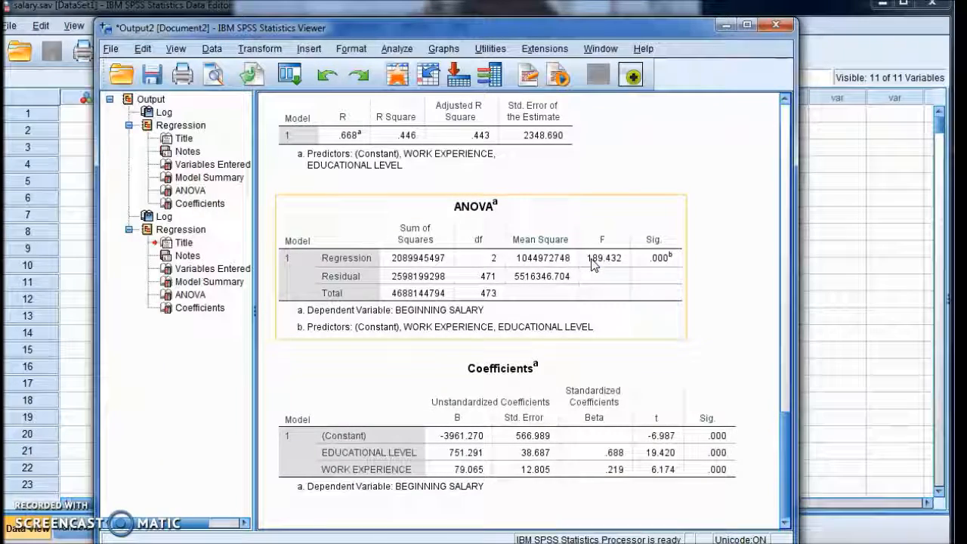
{"action": "scroll", "coordinate": [593, 265], "scroll_direction": "up", "scroll_amount": 8}
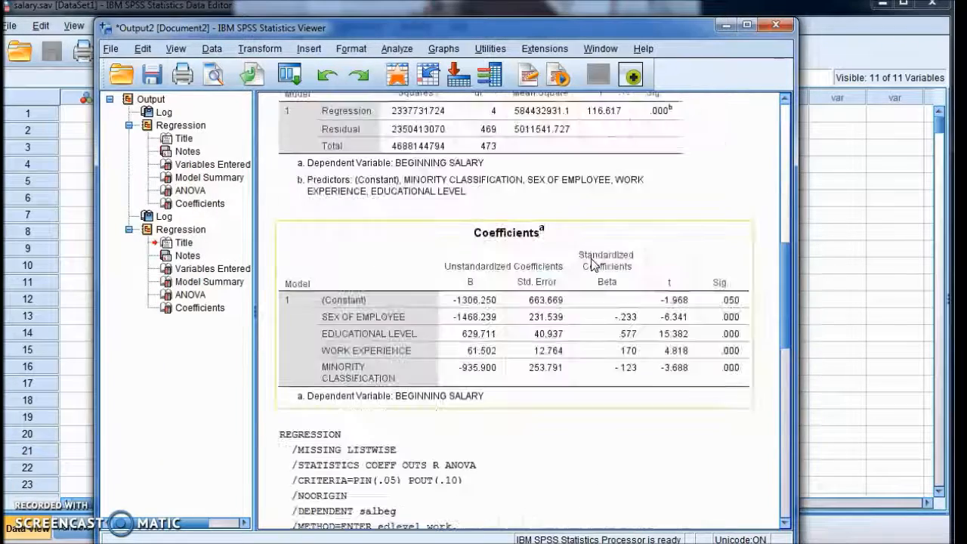
{"action": "scroll", "coordinate": [593, 265], "scroll_direction": "up", "scroll_amount": 6}
{"action": "left_click", "coordinate": [400, 255]}
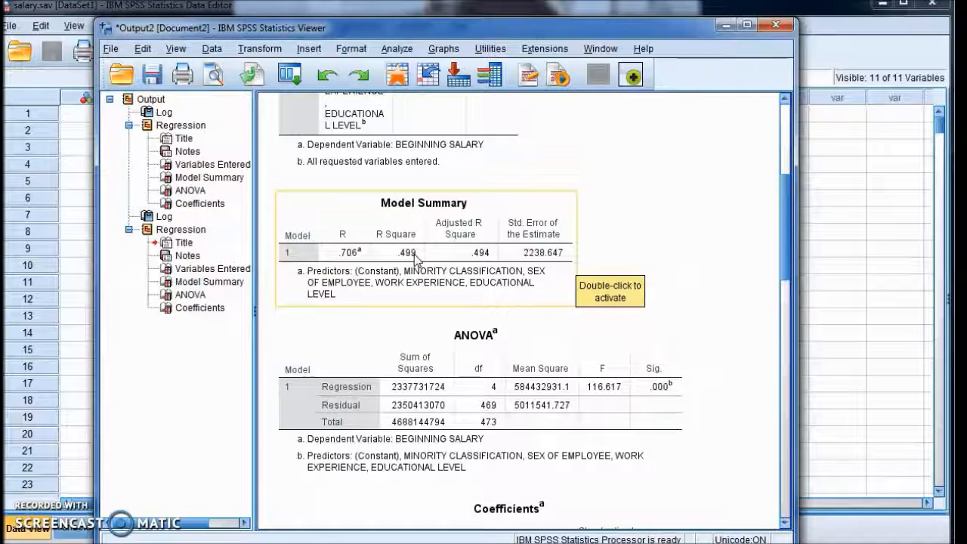
{"action": "scroll", "coordinate": [415, 259], "scroll_direction": "down", "scroll_amount": 10}
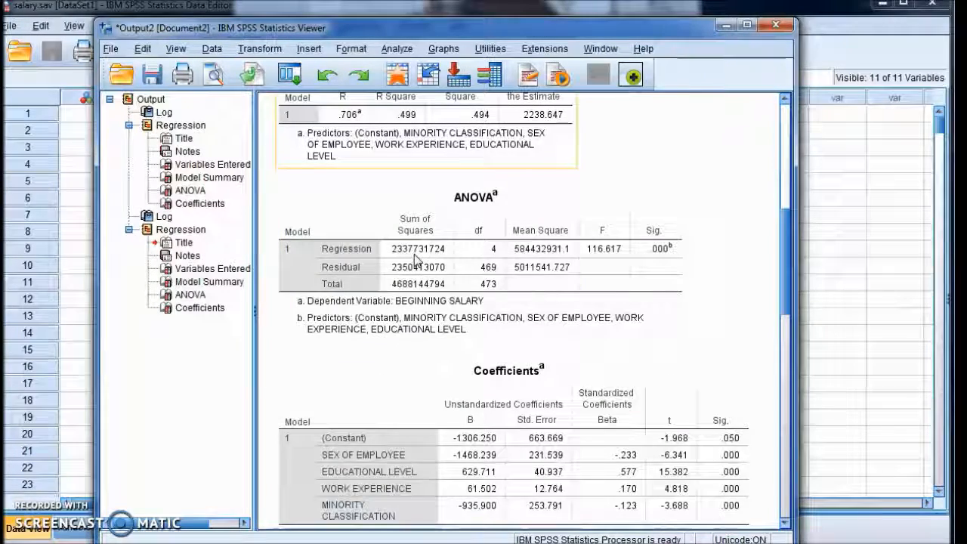
{"action": "scroll", "coordinate": [414, 259], "scroll_direction": "down", "scroll_amount": 8}
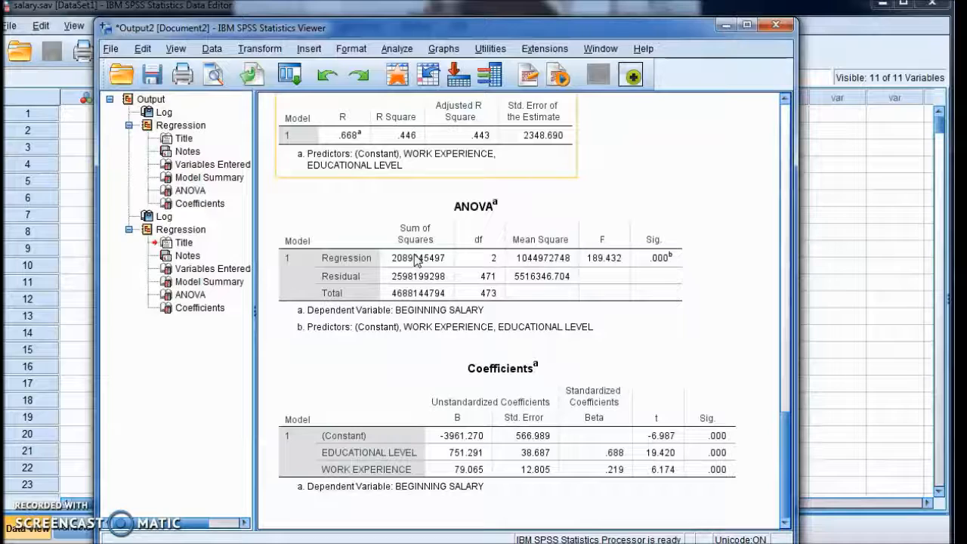
{"action": "scroll", "coordinate": [414, 261], "scroll_direction": "up", "scroll_amount": 3}
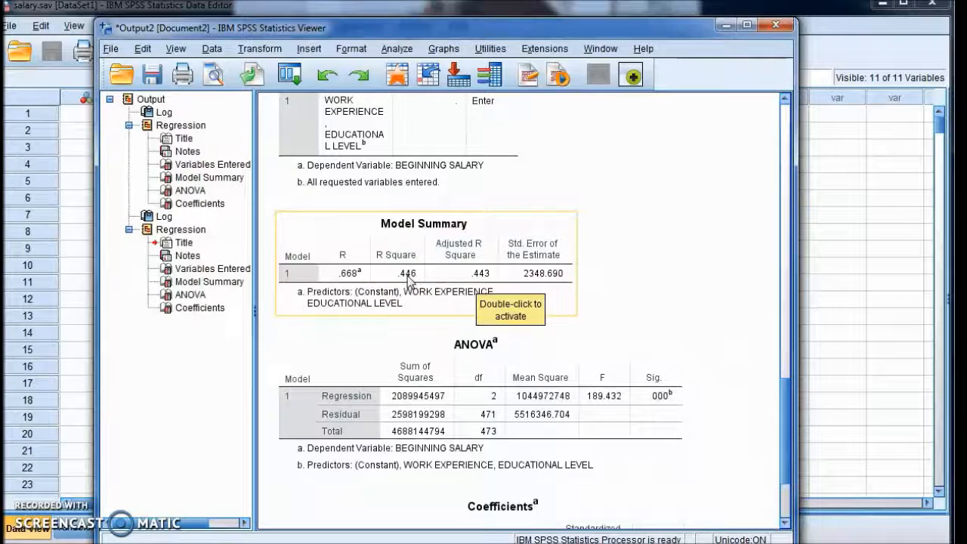
{"action": "left_click", "coordinate": [654, 219]}
{"action": "scroll", "coordinate": [648, 219], "scroll_direction": "up", "scroll_amount": 3}
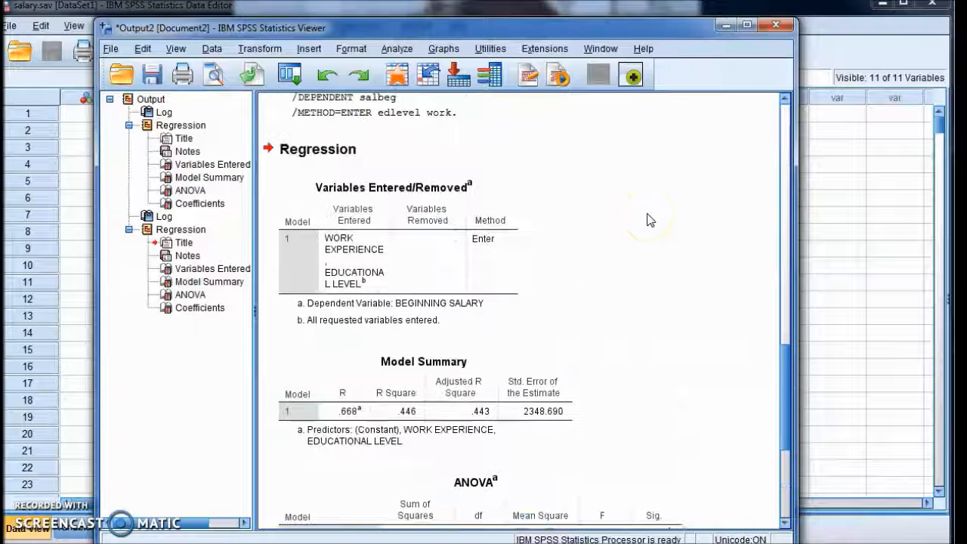
{"action": "scroll", "coordinate": [648, 219], "scroll_direction": "up", "scroll_amount": 3}
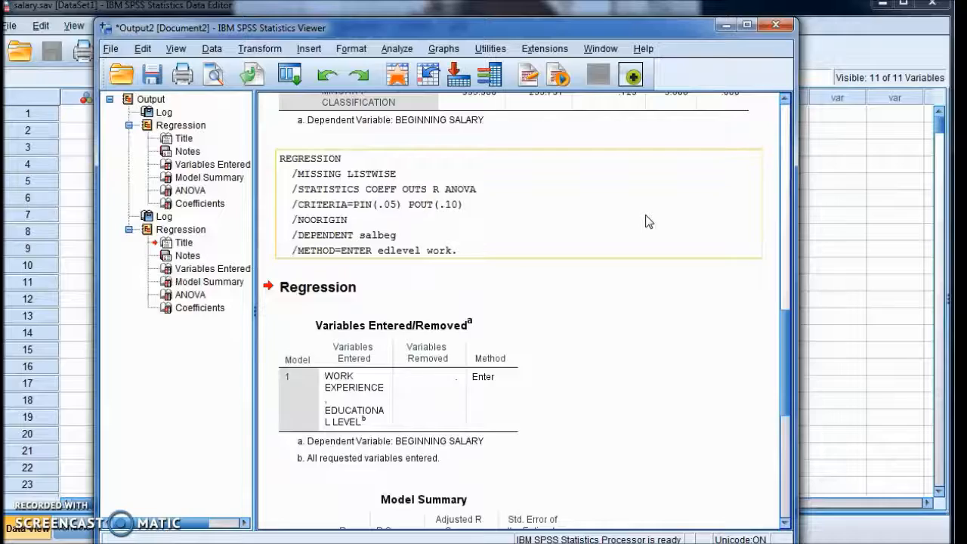
{"action": "scroll", "coordinate": [648, 220], "scroll_direction": "down", "scroll_amount": 6}
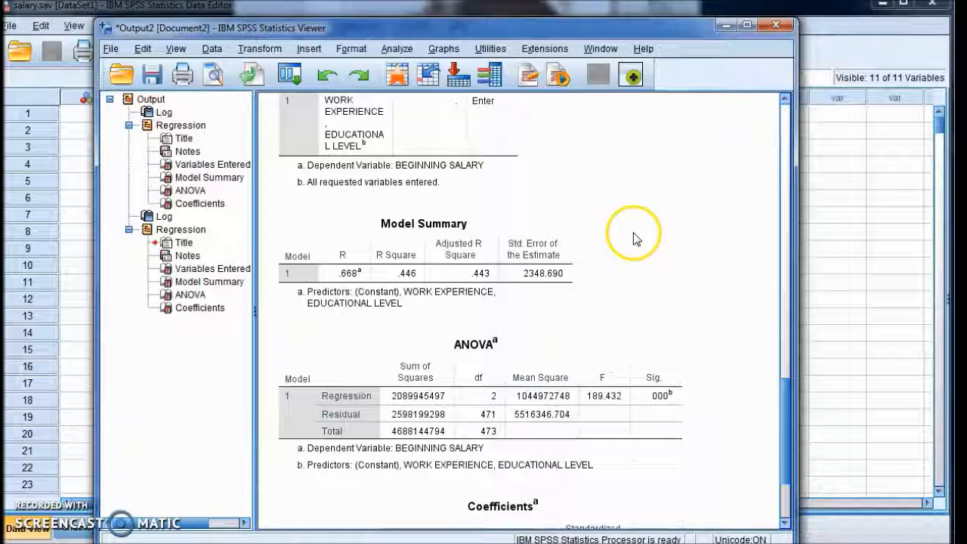
{"action": "scroll", "coordinate": [593, 233], "scroll_direction": "up", "scroll_amount": 12}
{"action": "left_click", "coordinate": [593, 233]}
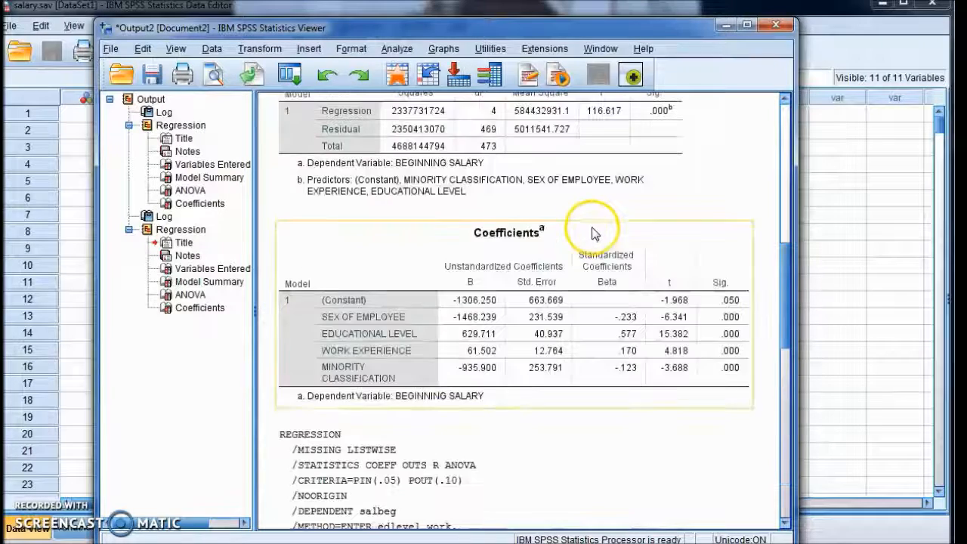
Add EMPLOYMENT CATEGORY to the independent variables and rerun the linear regression
{"action": "left_click", "coordinate": [394, 50]}
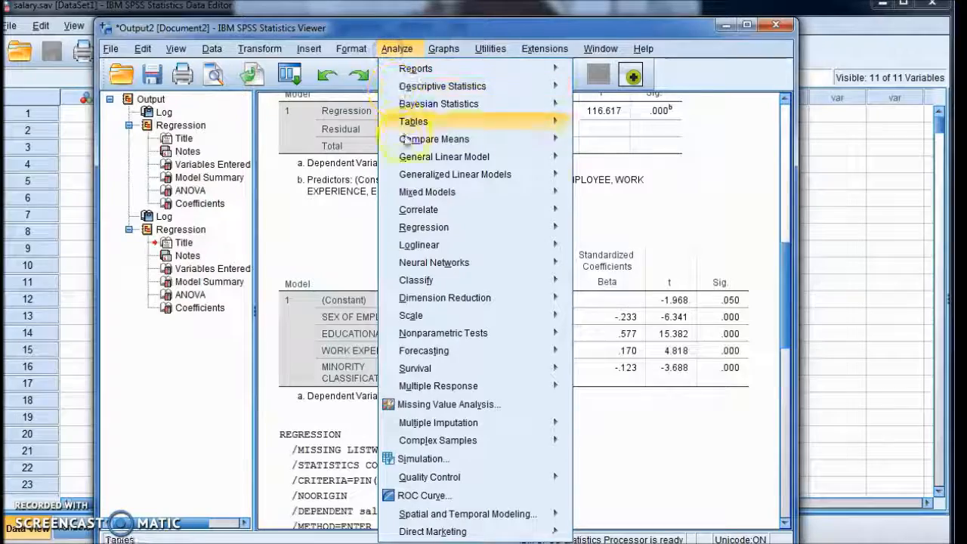
{"action": "mouse_move", "coordinate": [412, 228]}
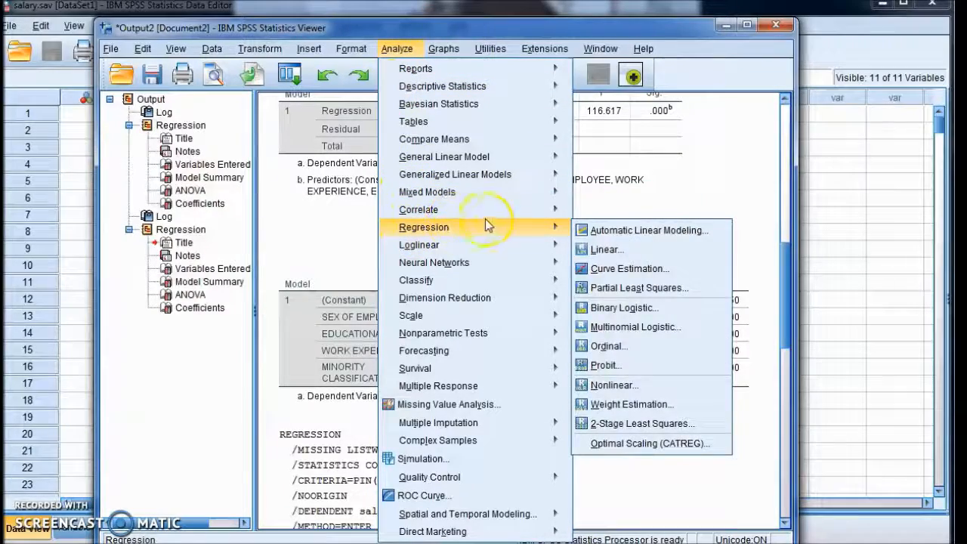
{"action": "left_click", "coordinate": [607, 249]}
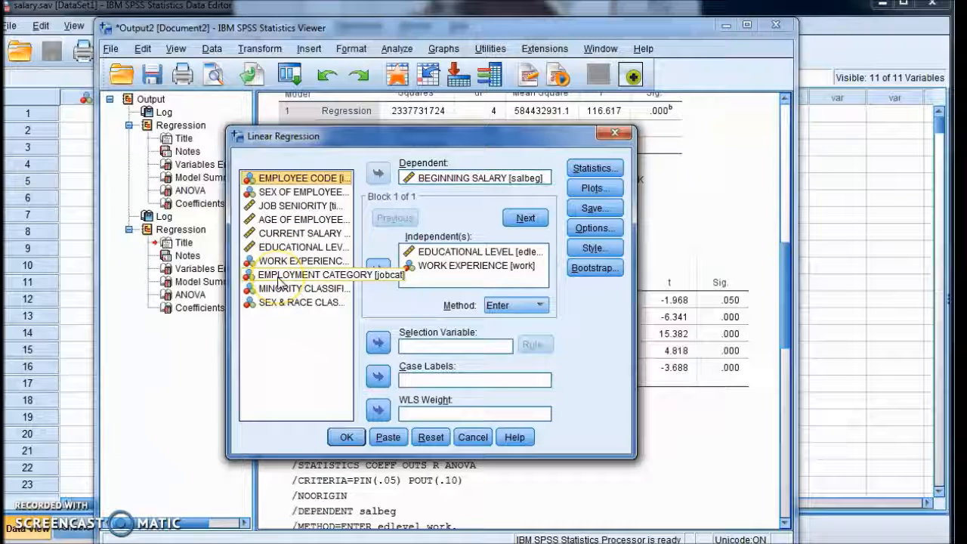
{"action": "left_click", "coordinate": [281, 280]}
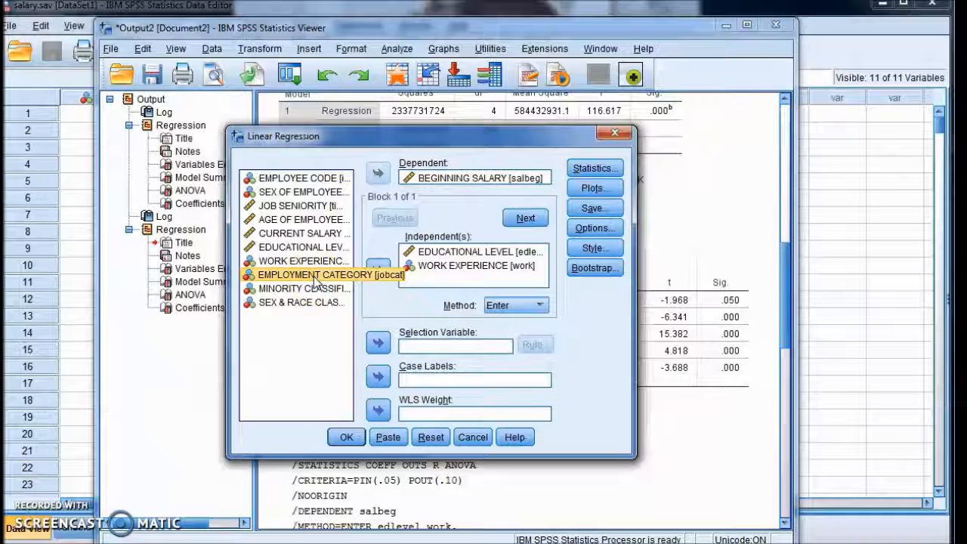
{"action": "left_click_drag", "start_coordinate": [316, 280], "coordinate": [381, 268]}
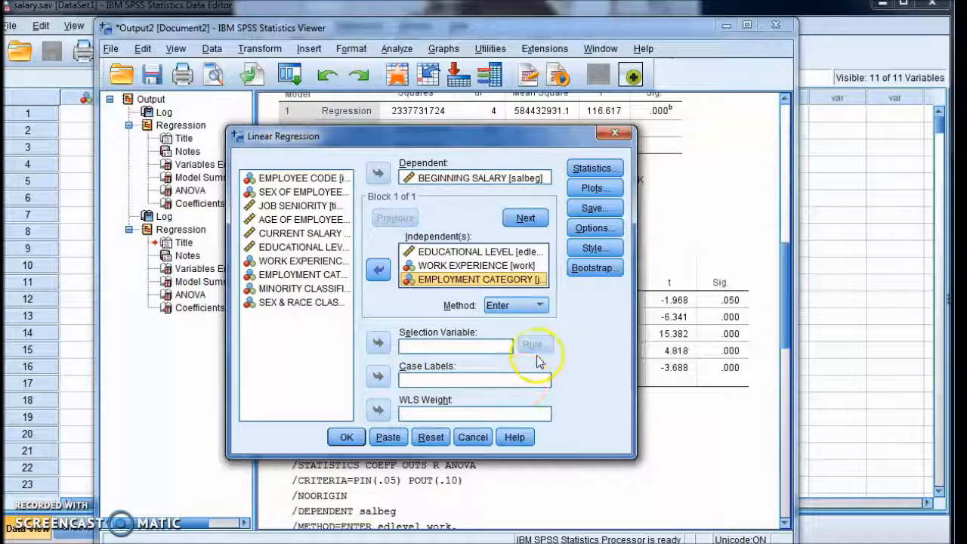
{"action": "left_click", "coordinate": [347, 438]}
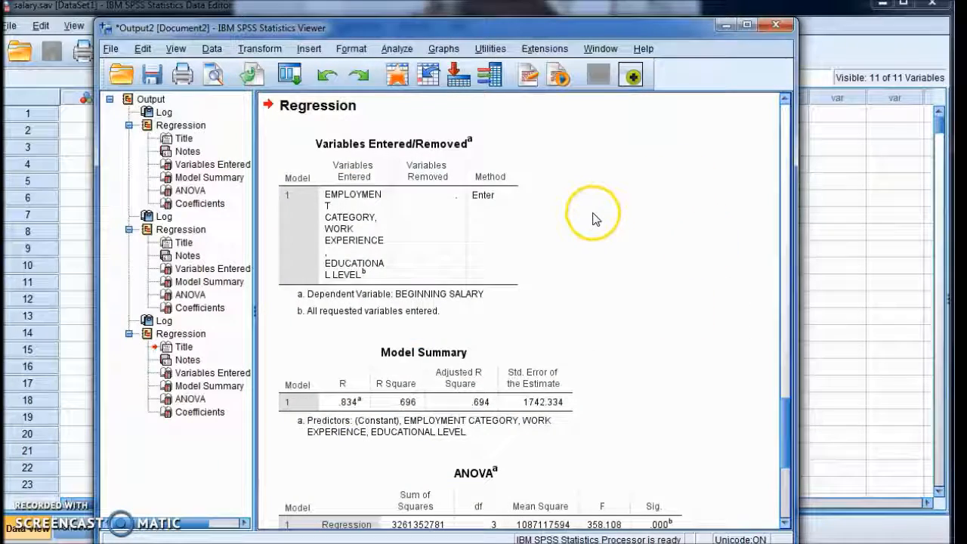
Compare the Model Summary and ANOVA tables of the employment-category model with the earlier regression models
{"action": "scroll", "coordinate": [595, 219], "scroll_direction": "up", "scroll_amount": 15}
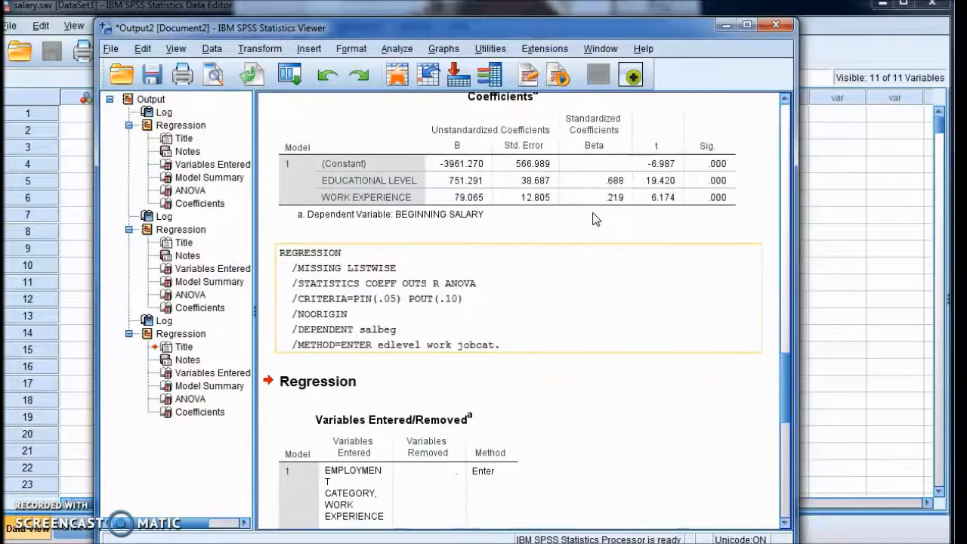
{"action": "left_click", "coordinate": [492, 263]}
{"action": "left_click", "coordinate": [396, 423]}
{"action": "scroll", "coordinate": [624, 231], "scroll_direction": "up", "scroll_amount": 4}
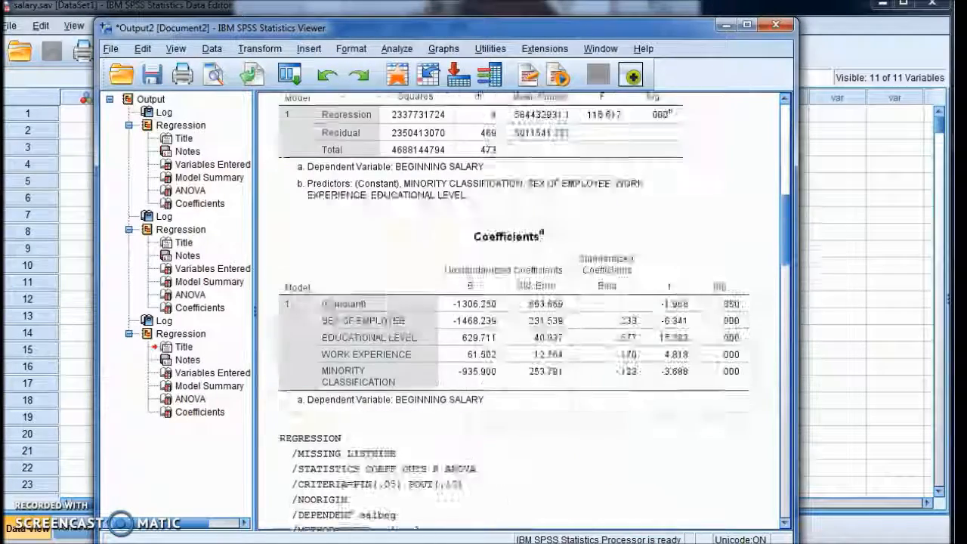
{"action": "scroll", "coordinate": [559, 219], "scroll_direction": "up", "scroll_amount": 1}
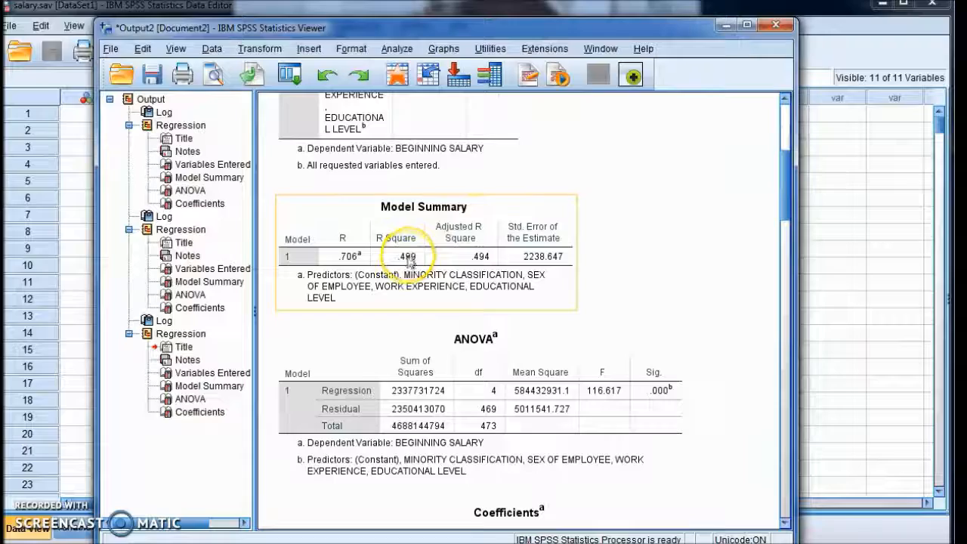
{"action": "scroll", "coordinate": [419, 256], "scroll_direction": "up", "scroll_amount": 3}
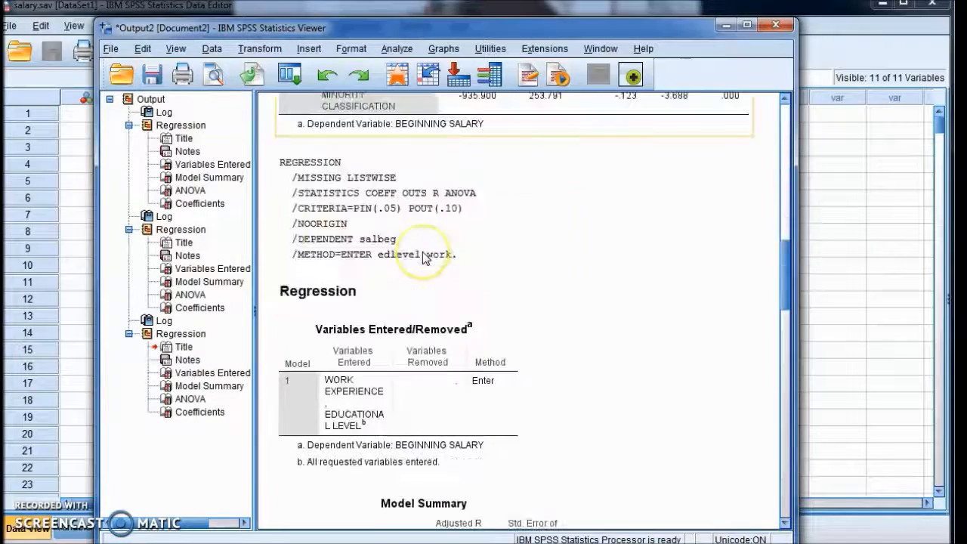
{"action": "scroll", "coordinate": [423, 257], "scroll_direction": "down", "scroll_amount": 4}
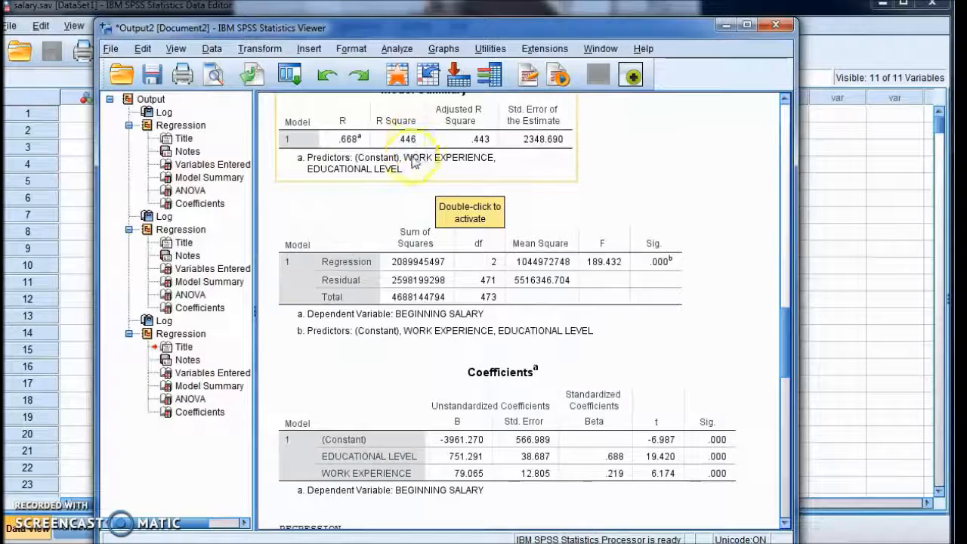
{"action": "scroll", "coordinate": [425, 213], "scroll_direction": "down", "scroll_amount": 2}
{"action": "left_click", "coordinate": [421, 200]}
{"action": "left_click", "coordinate": [416, 216]}
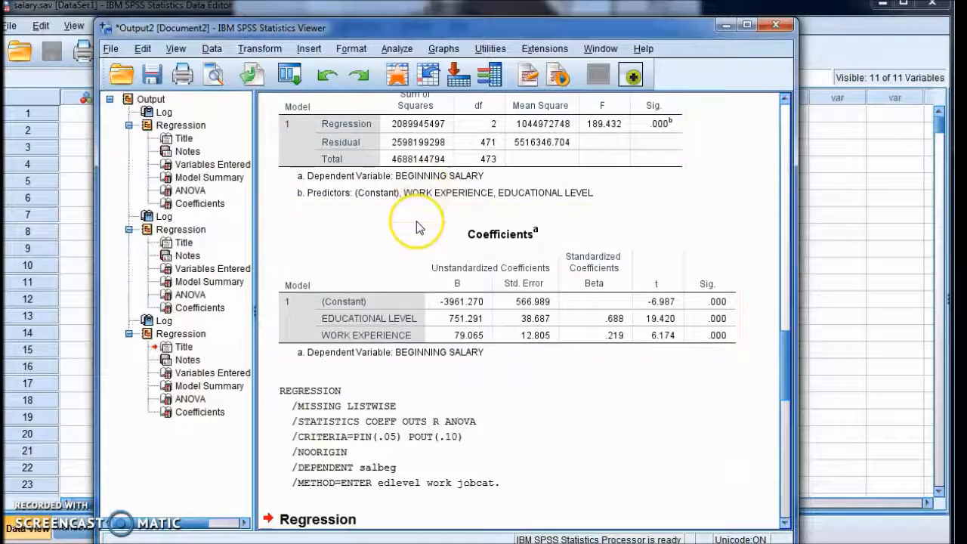
{"action": "scroll", "coordinate": [420, 227], "scroll_direction": "down", "scroll_amount": 6}
{"action": "scroll", "coordinate": [419, 227], "scroll_direction": "down", "scroll_amount": 2}
{"action": "left_click", "coordinate": [429, 285]}
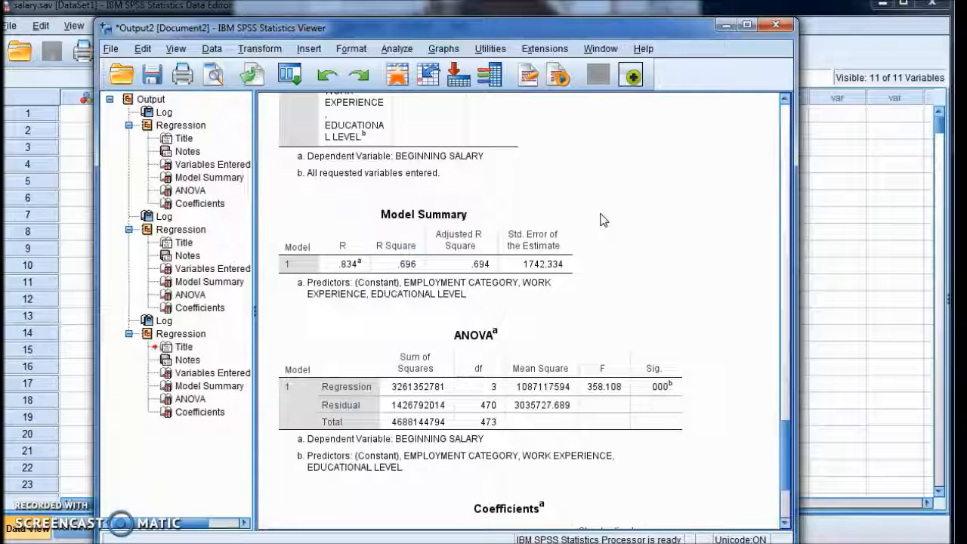
{"action": "left_click", "coordinate": [472, 261]}
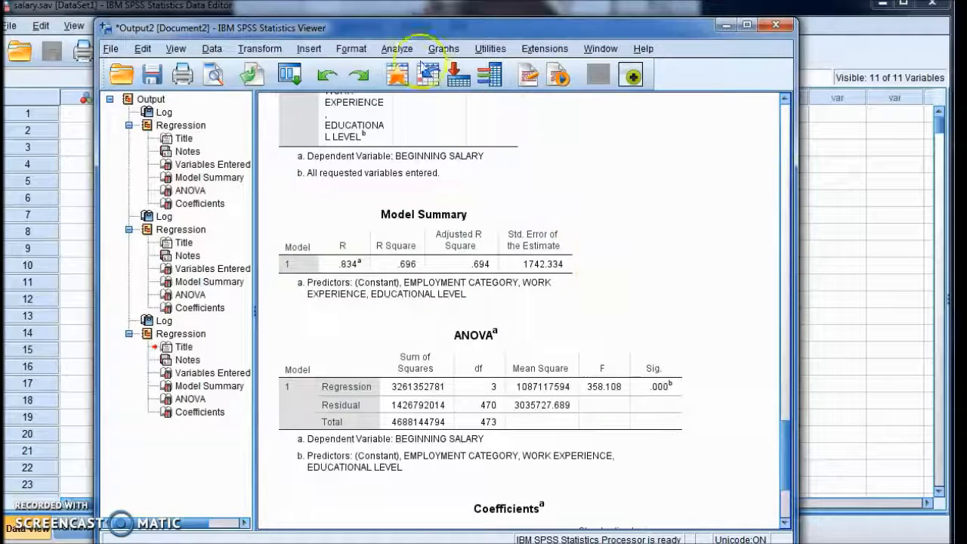
Open the Linear Regression dialog and remove BEGINNING SALARY and all three independent variables from their lists
{"action": "left_click", "coordinate": [400, 49]}
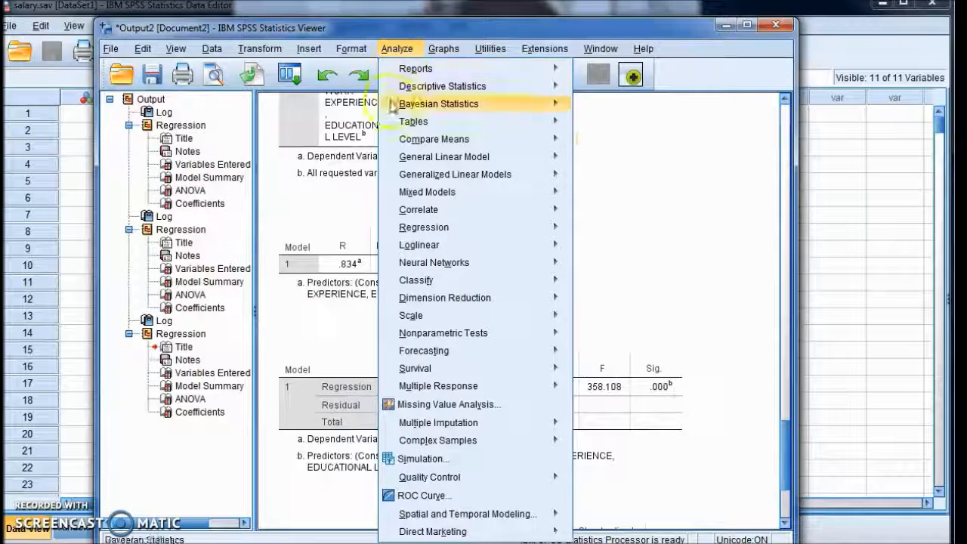
{"action": "mouse_move", "coordinate": [404, 234]}
{"action": "mouse_move", "coordinate": [514, 231]}
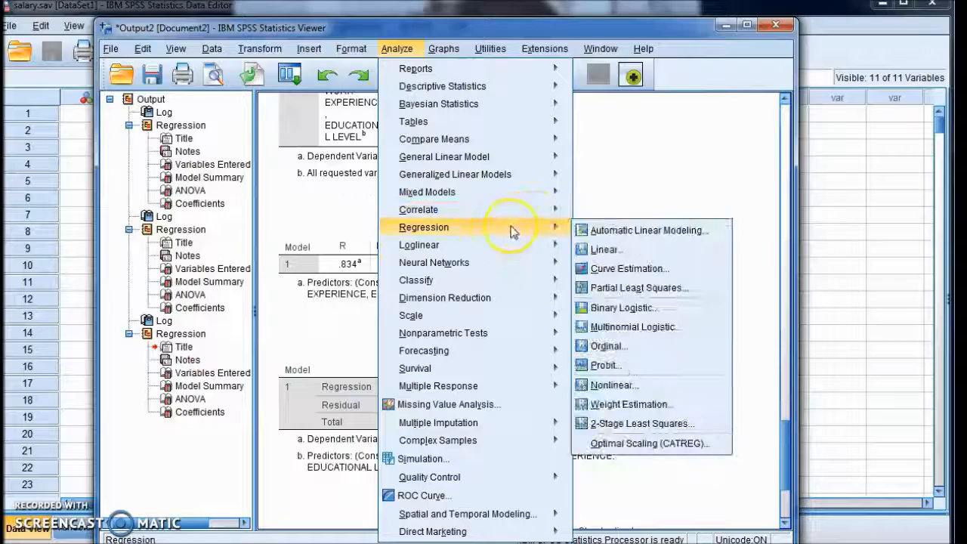
{"action": "left_click", "coordinate": [600, 250]}
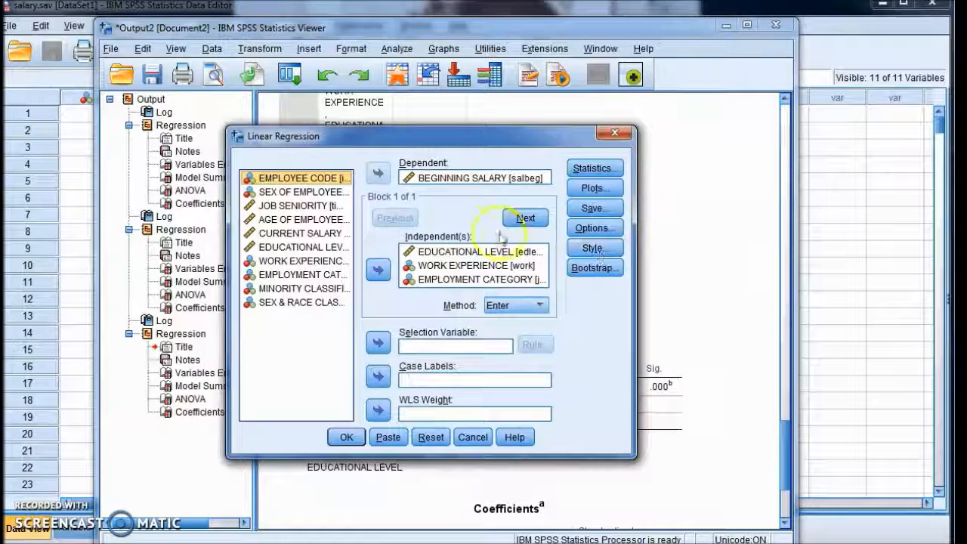
{"action": "left_click", "coordinate": [423, 180]}
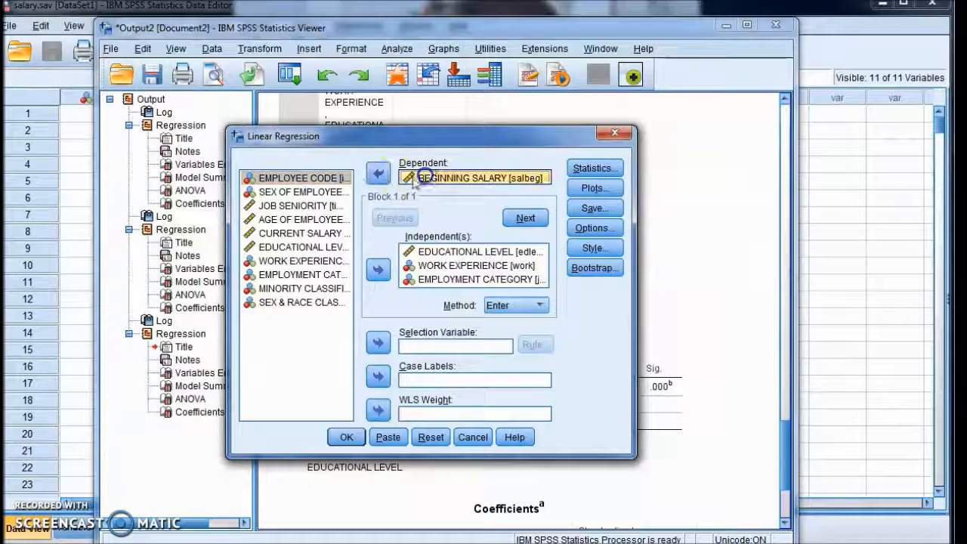
{"action": "left_click", "coordinate": [377, 176]}
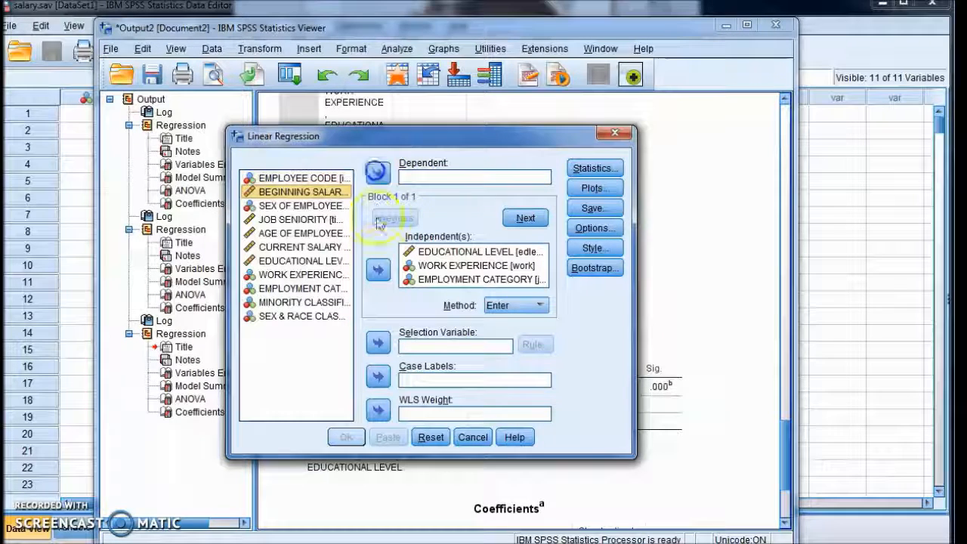
{"action": "left_click", "coordinate": [425, 252]}
{"action": "left_click", "coordinate": [423, 265], "text": "ctrl"}
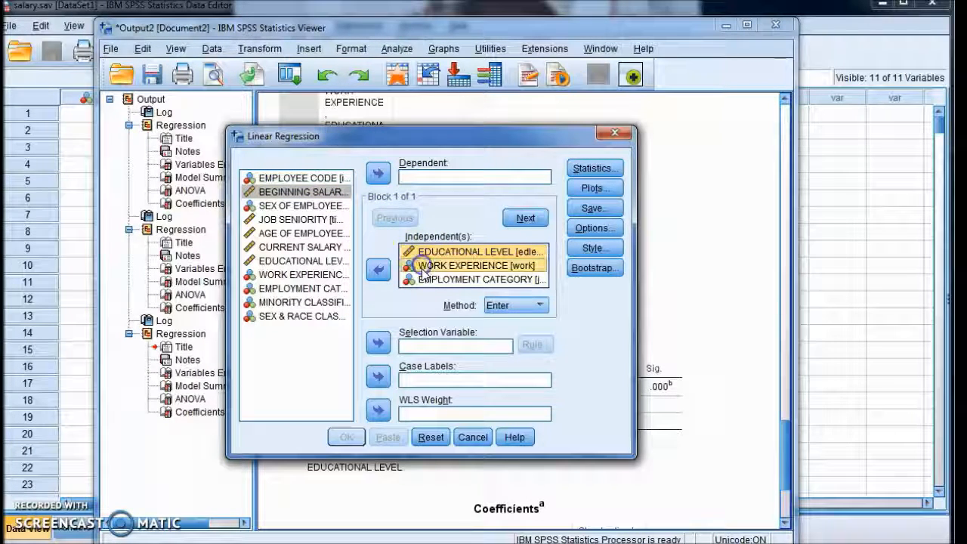
{"action": "left_click", "coordinate": [423, 279], "text": "ctrl"}
{"action": "left_click", "coordinate": [377, 270]}
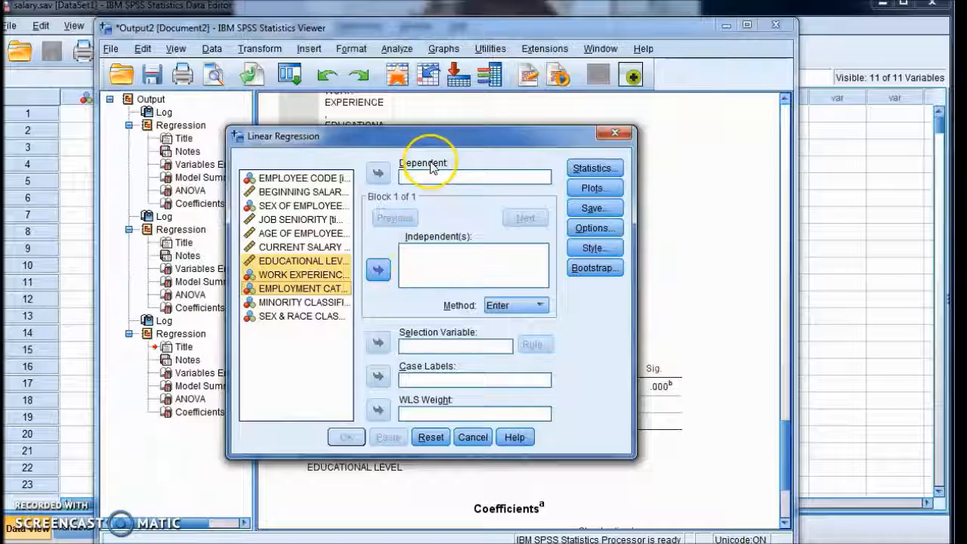
Open the regression Statistics options and close them without changes
{"action": "left_click", "coordinate": [609, 167]}
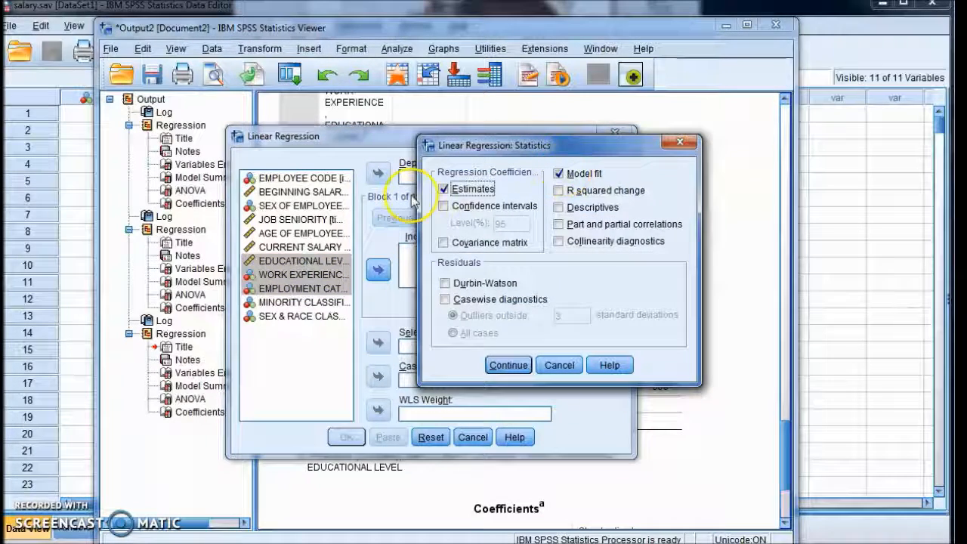
{"action": "left_click", "coordinate": [559, 367]}
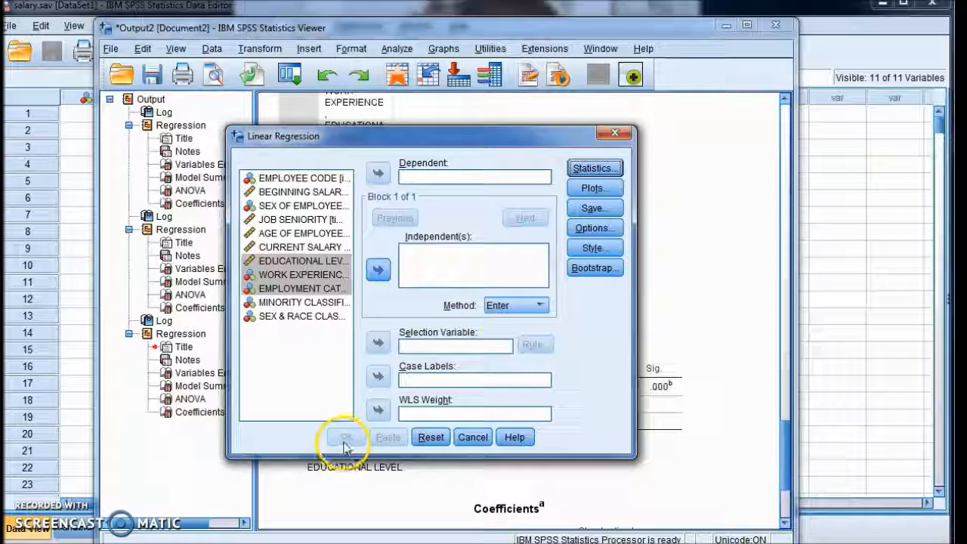
Run a linear regression of BEGINNING SALARY on WORK EXPERIENCE and EDUCATIONAL LEVEL
{"action": "left_click", "coordinate": [286, 191]}
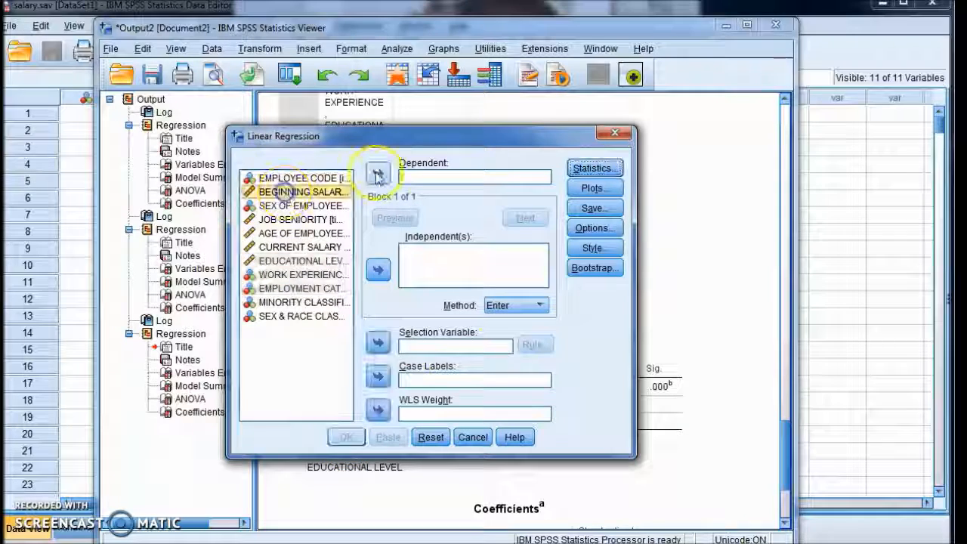
{"action": "left_click", "coordinate": [377, 173]}
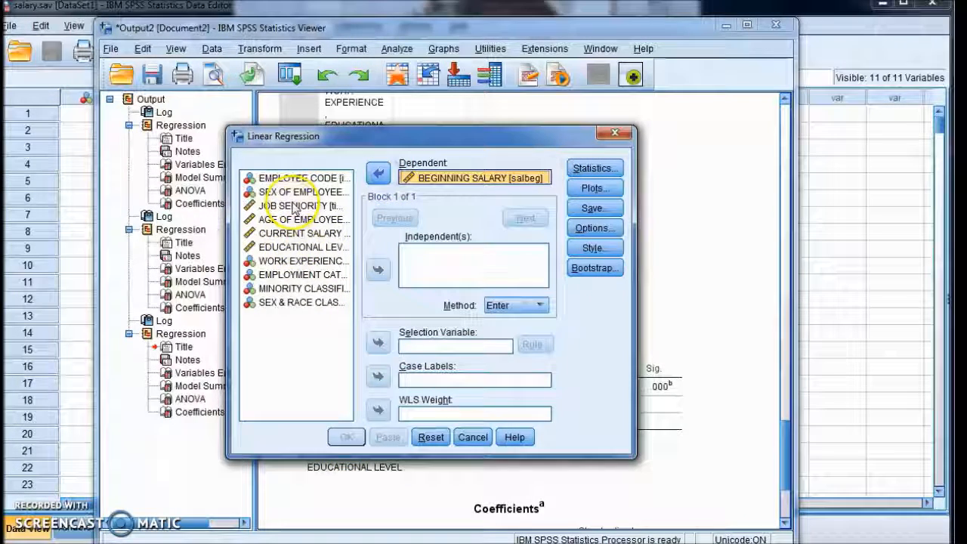
{"action": "left_click", "coordinate": [298, 261]}
{"action": "left_click", "coordinate": [379, 270]}
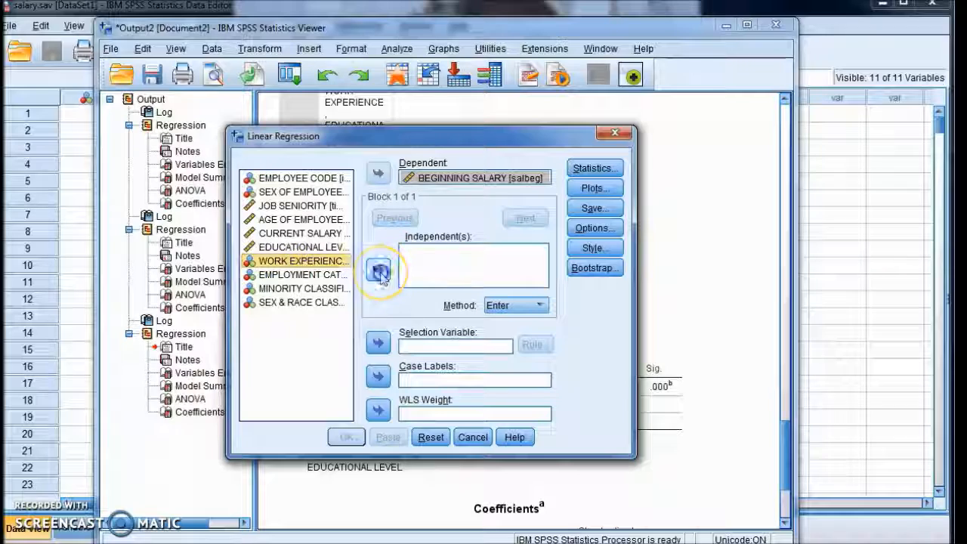
{"action": "left_click", "coordinate": [296, 233]}
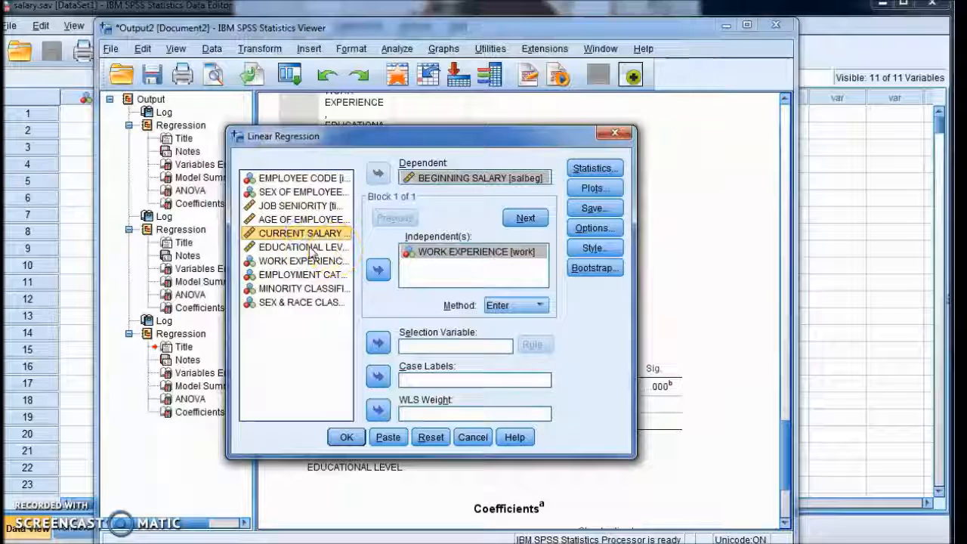
{"action": "left_click", "coordinate": [302, 247]}
{"action": "left_click", "coordinate": [378, 270]}
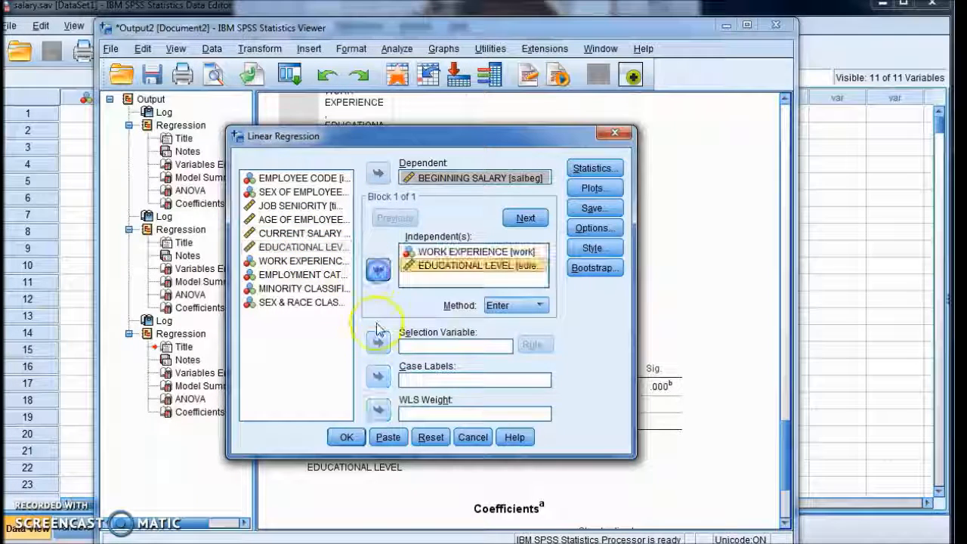
{"action": "left_click", "coordinate": [345, 436]}
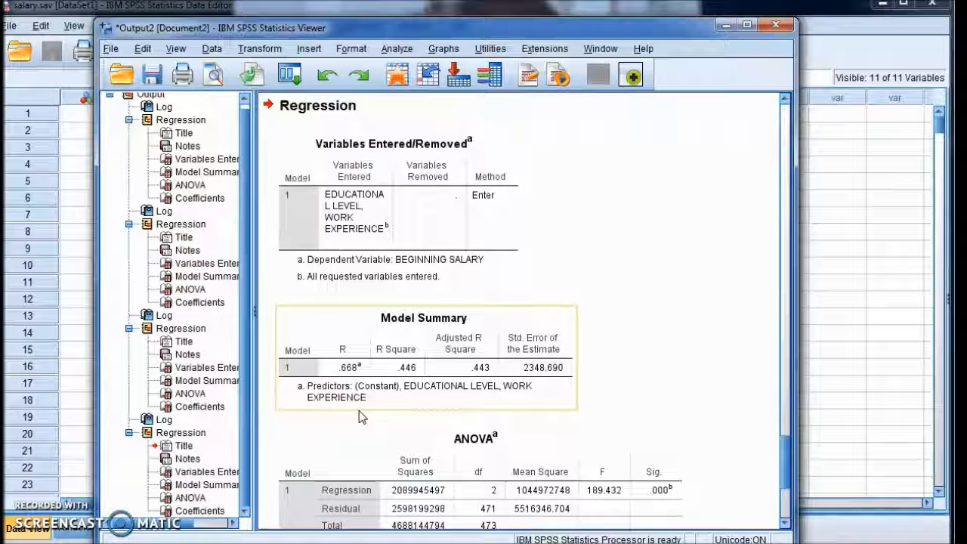
{"action": "left_click", "coordinate": [319, 423]}
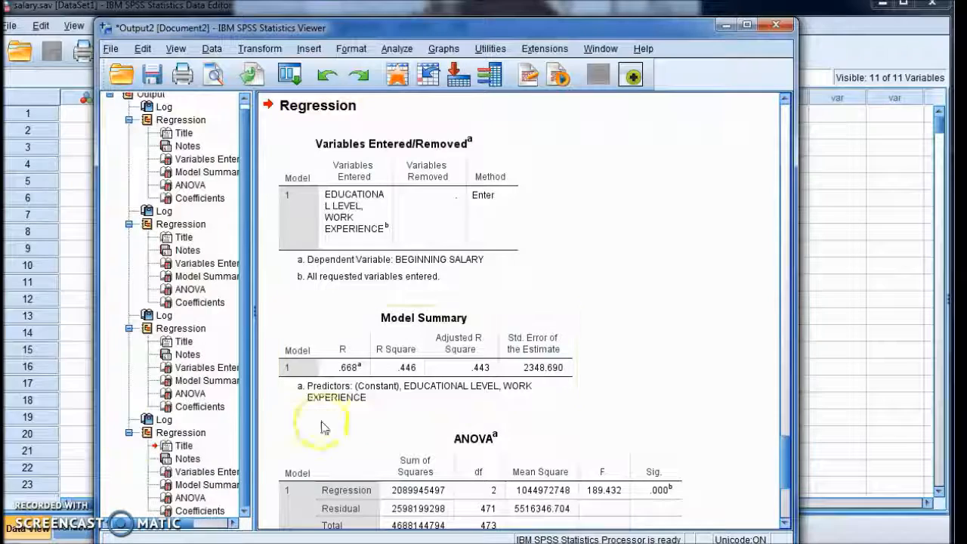